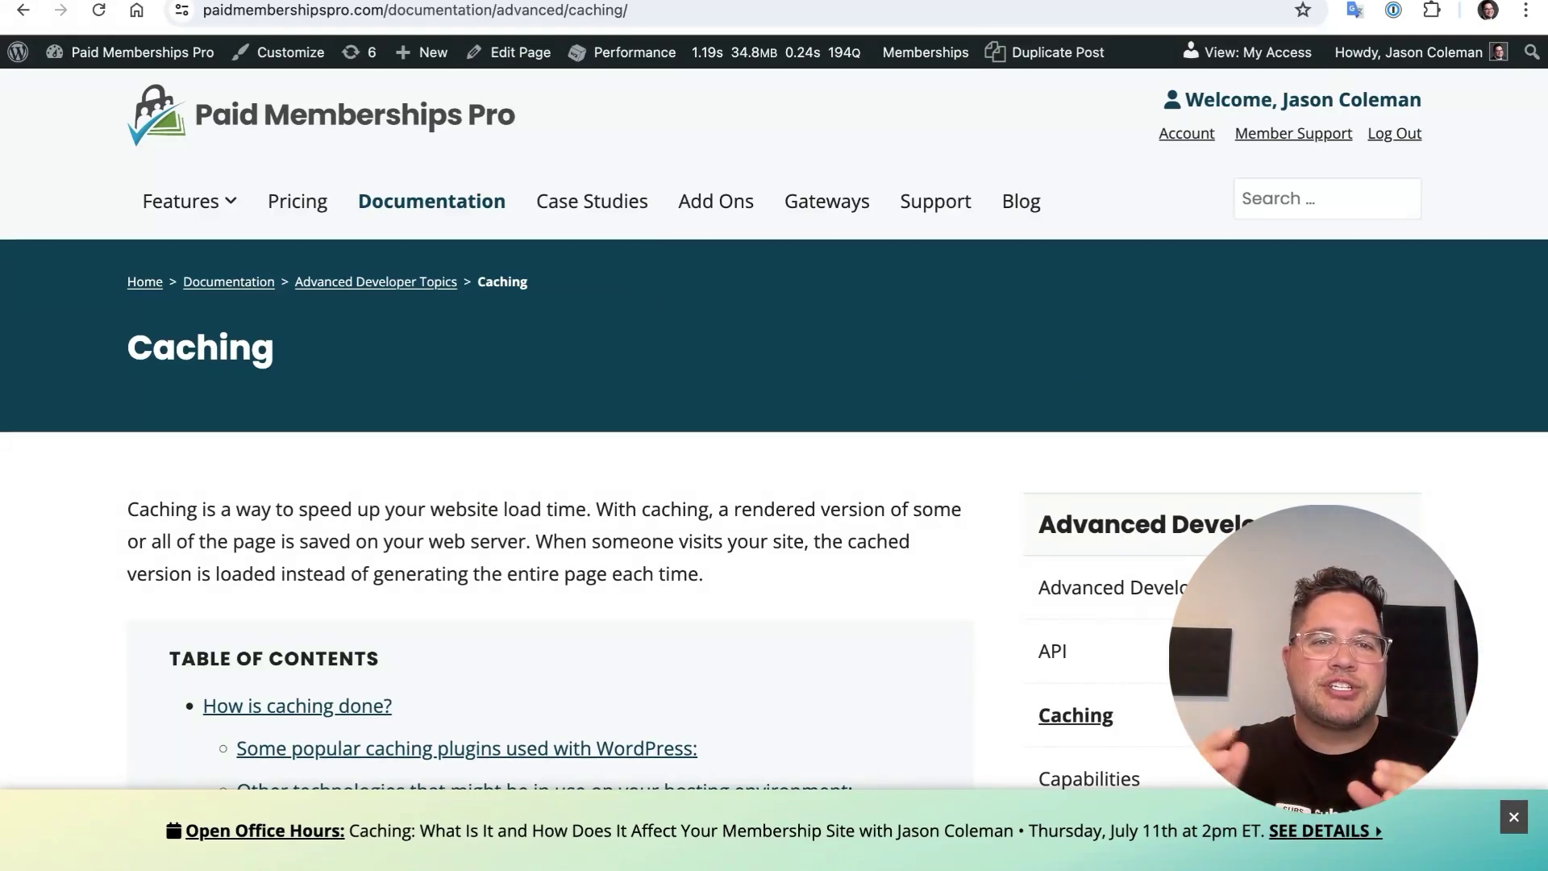
# Load the Must Love Dogs demo site's home page by entering its URL in the address bar.
pyautogui.click(443, 12)
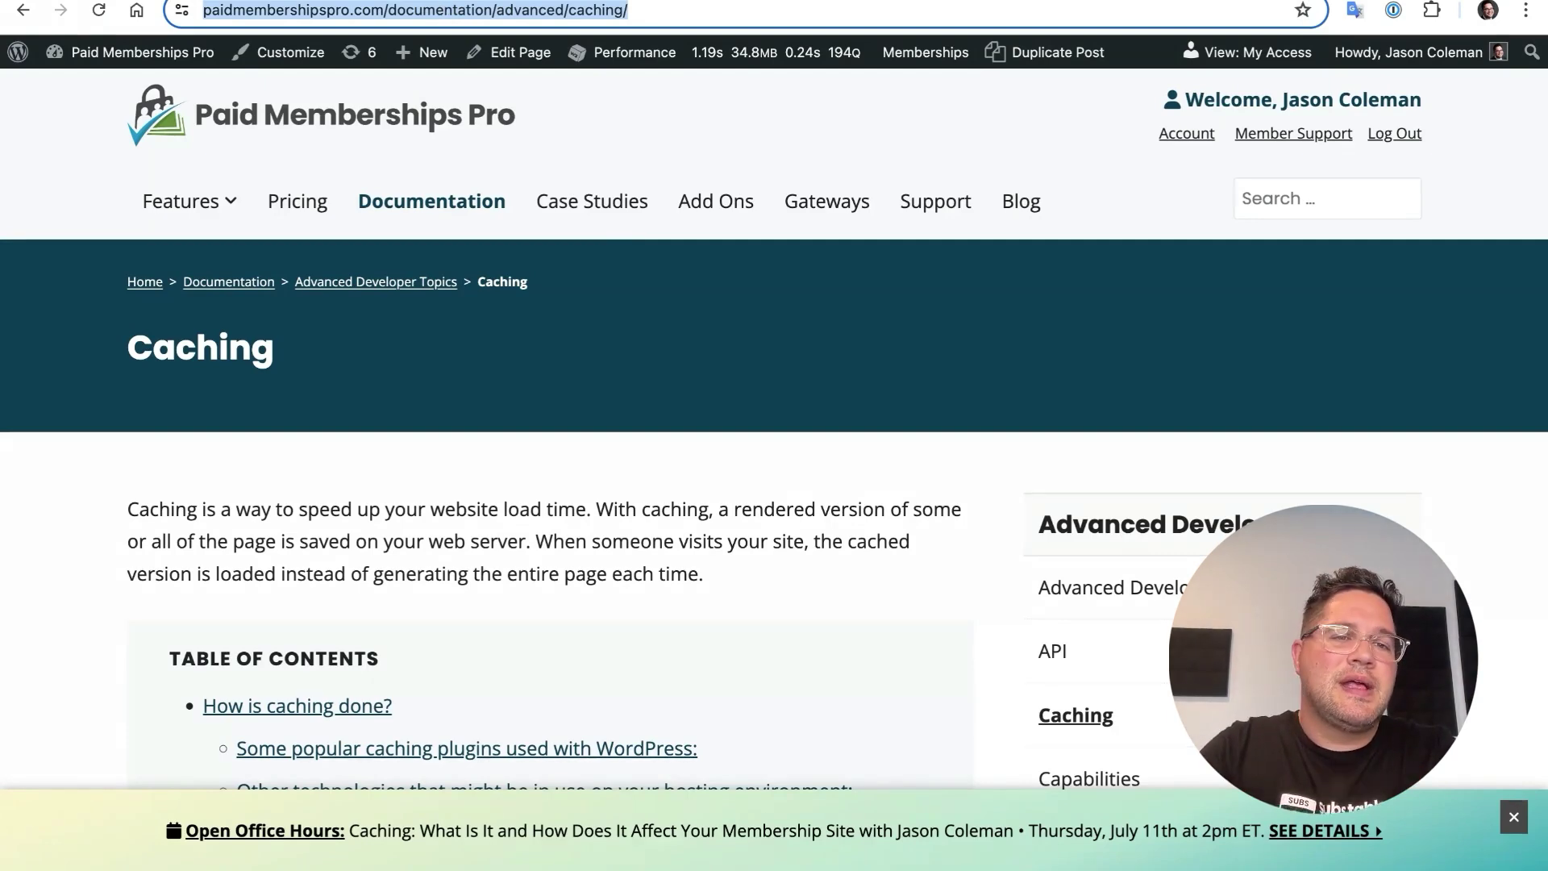
pyautogui.scroll(-15, 693, 458)
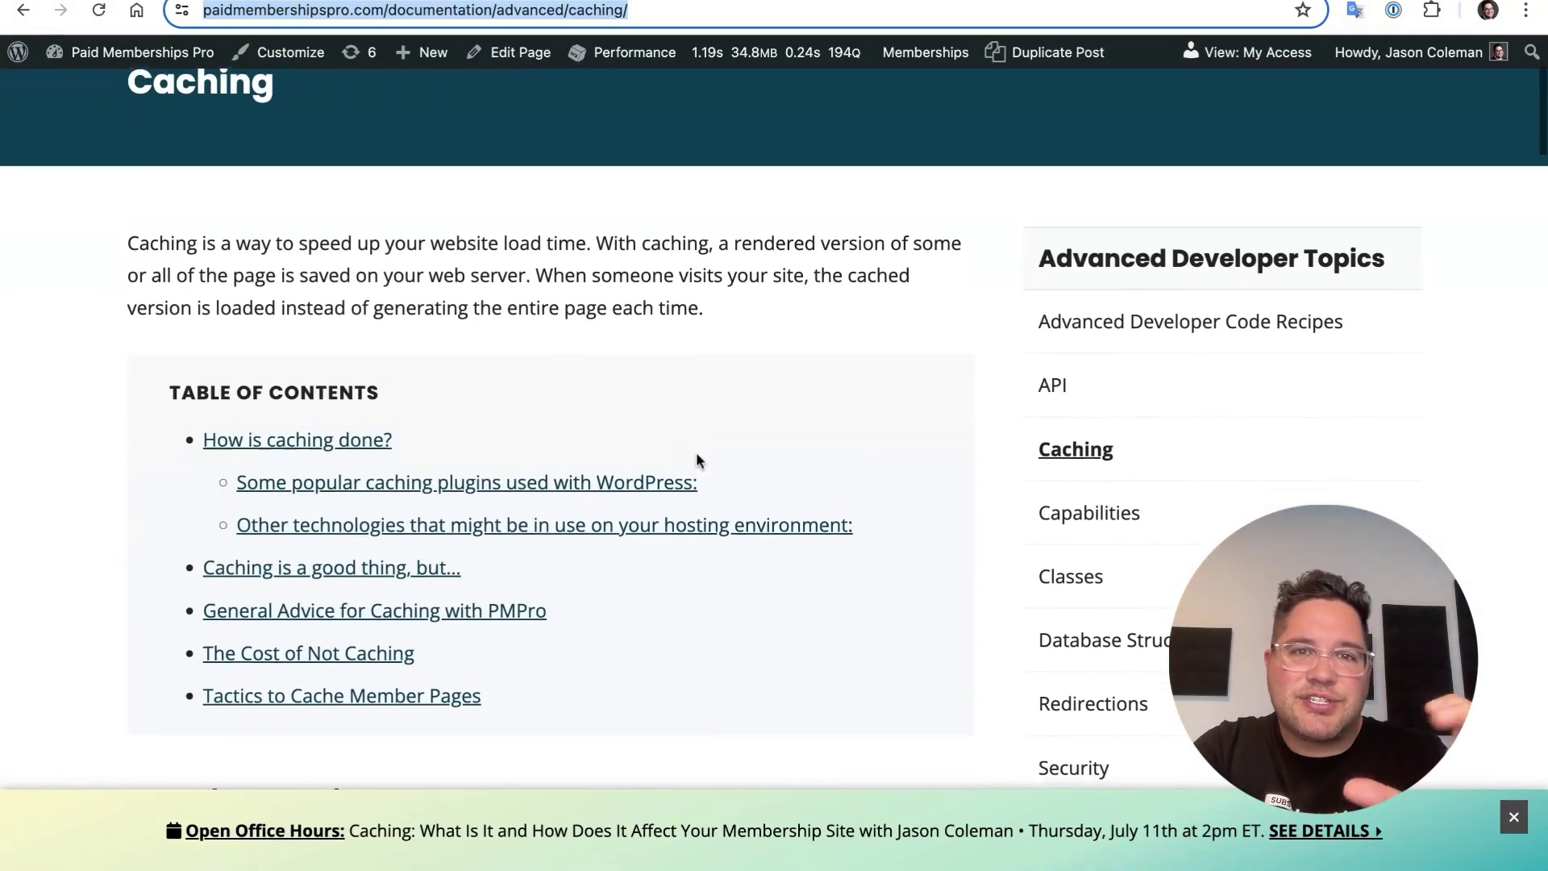
pyautogui.scroll(15, 697, 454)
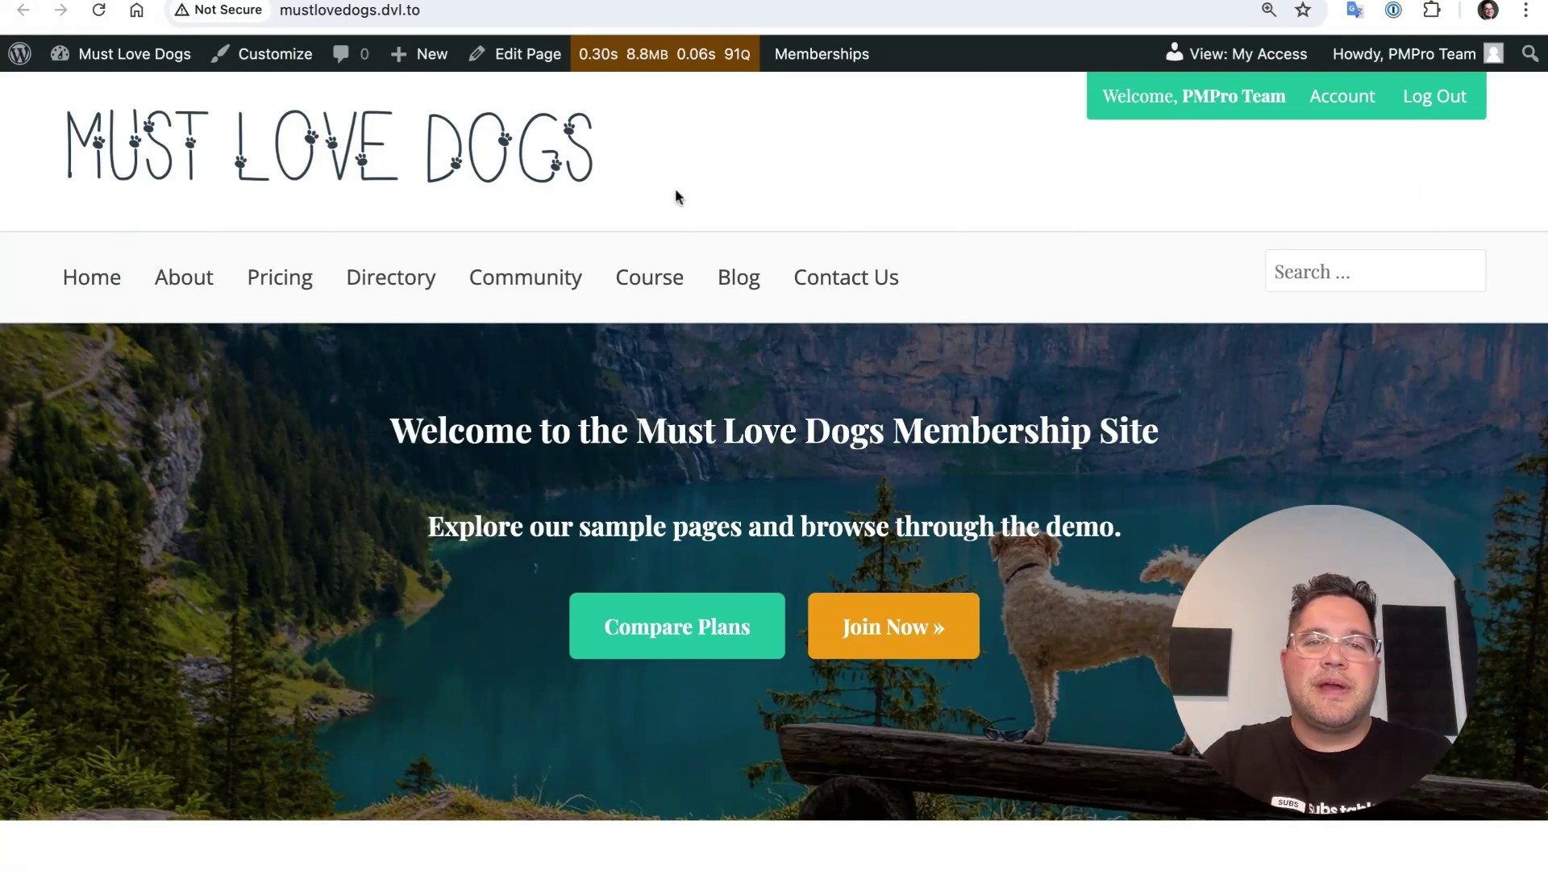
# Open the site's Blog page and reload it to check the Query Monitor load time.
pyautogui.click(762, 289)
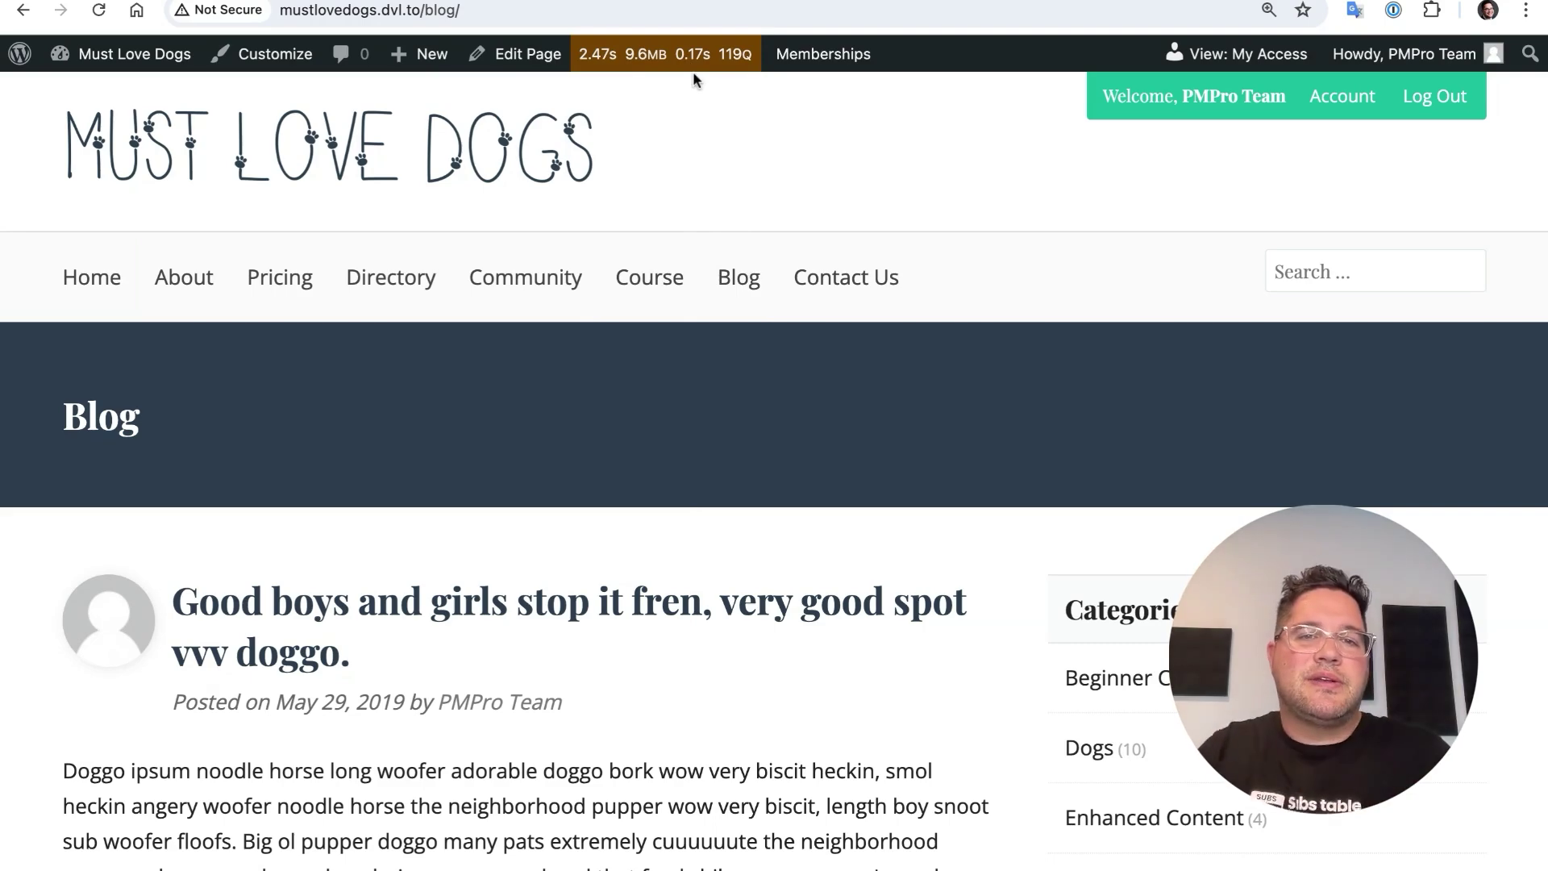
pyautogui.moveTo(679, 87)
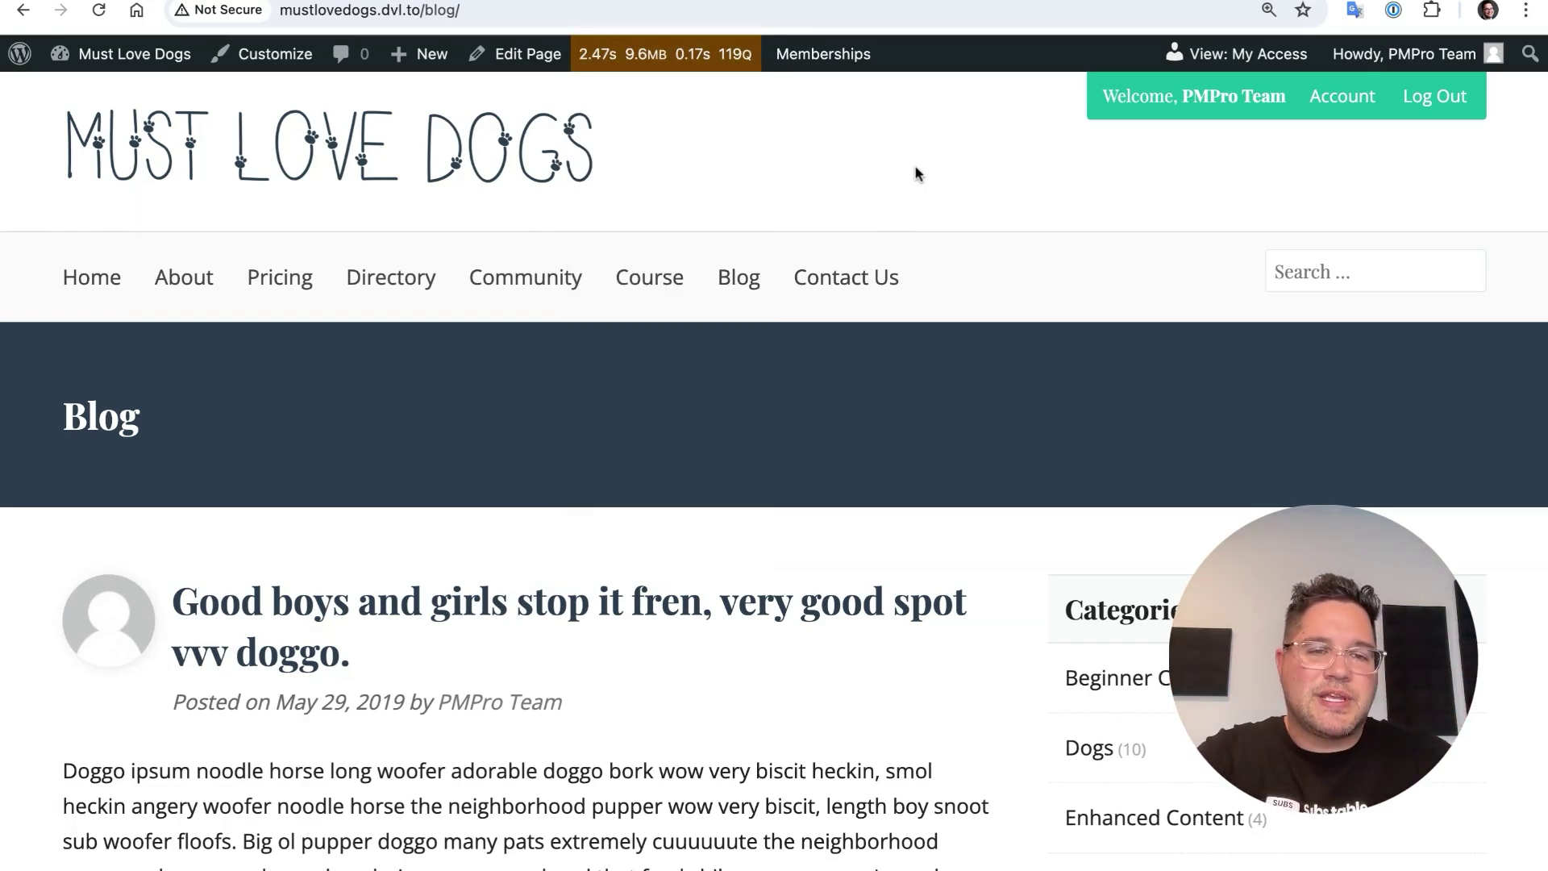
pyautogui.press('super+r')
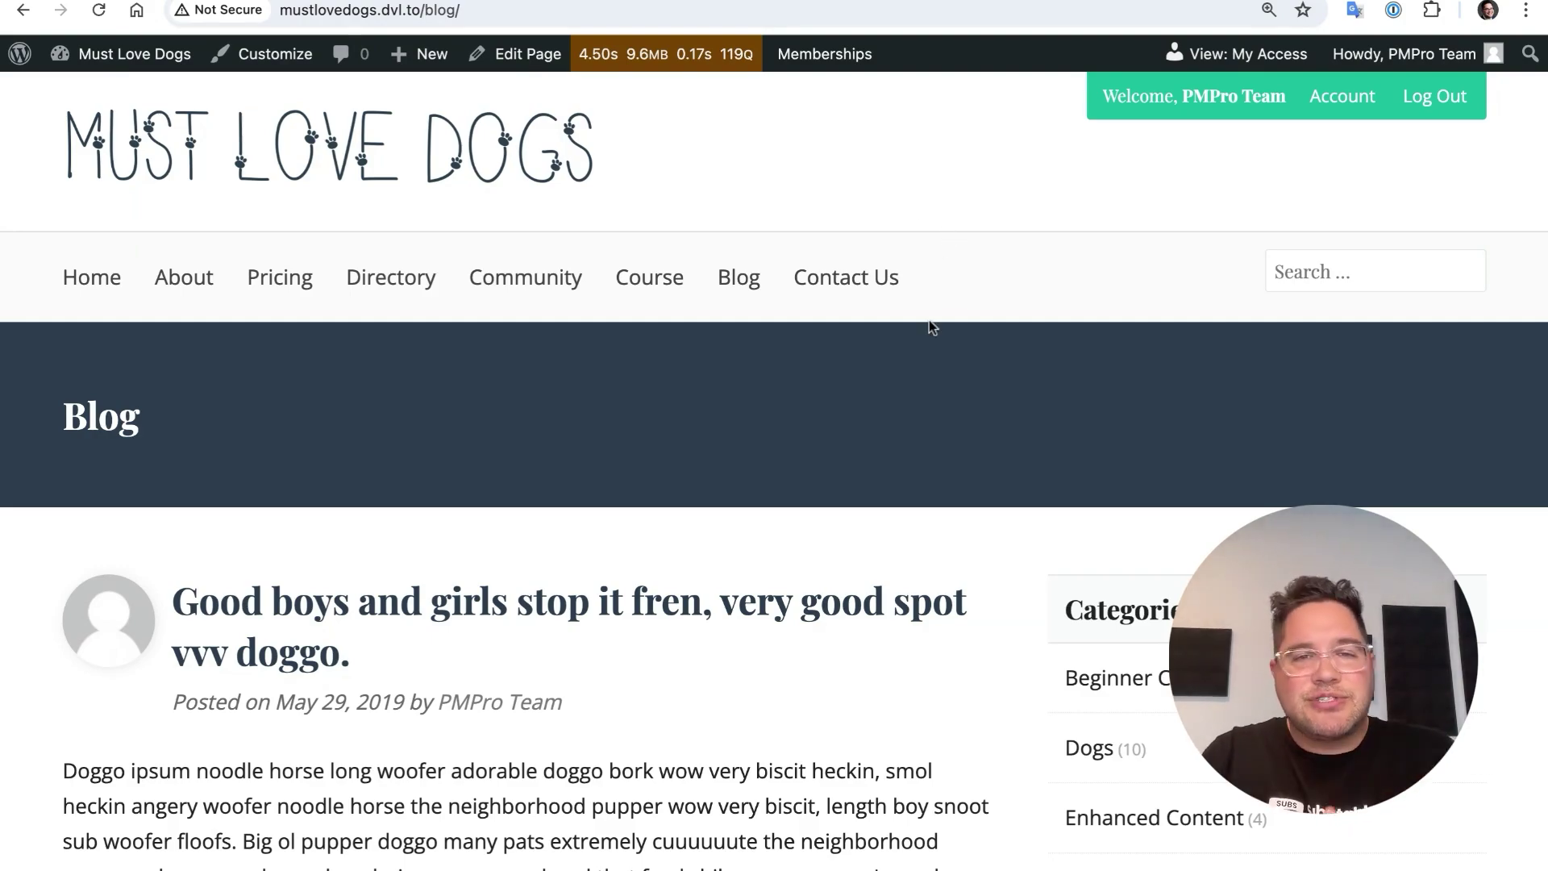
pyautogui.scroll(-1, 929, 321)
pyautogui.scroll(-10, 929, 319)
pyautogui.scroll(10, 927, 318)
# Go to the admin Dashboard and open Plugins > Add New Plugin.
pyautogui.moveTo(129, 53)
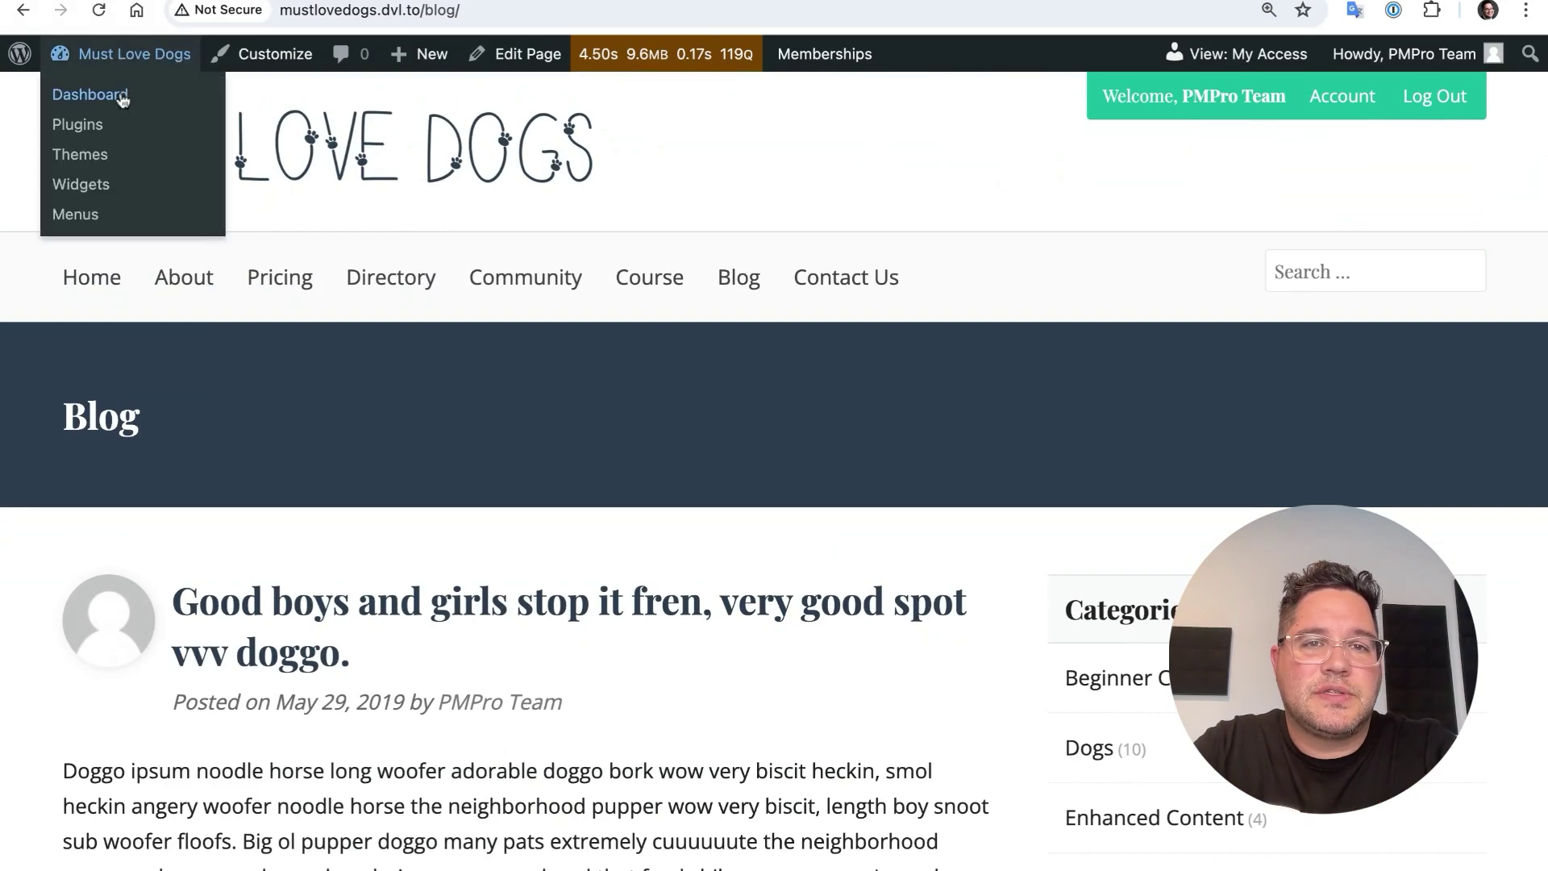
pyautogui.click(121, 98)
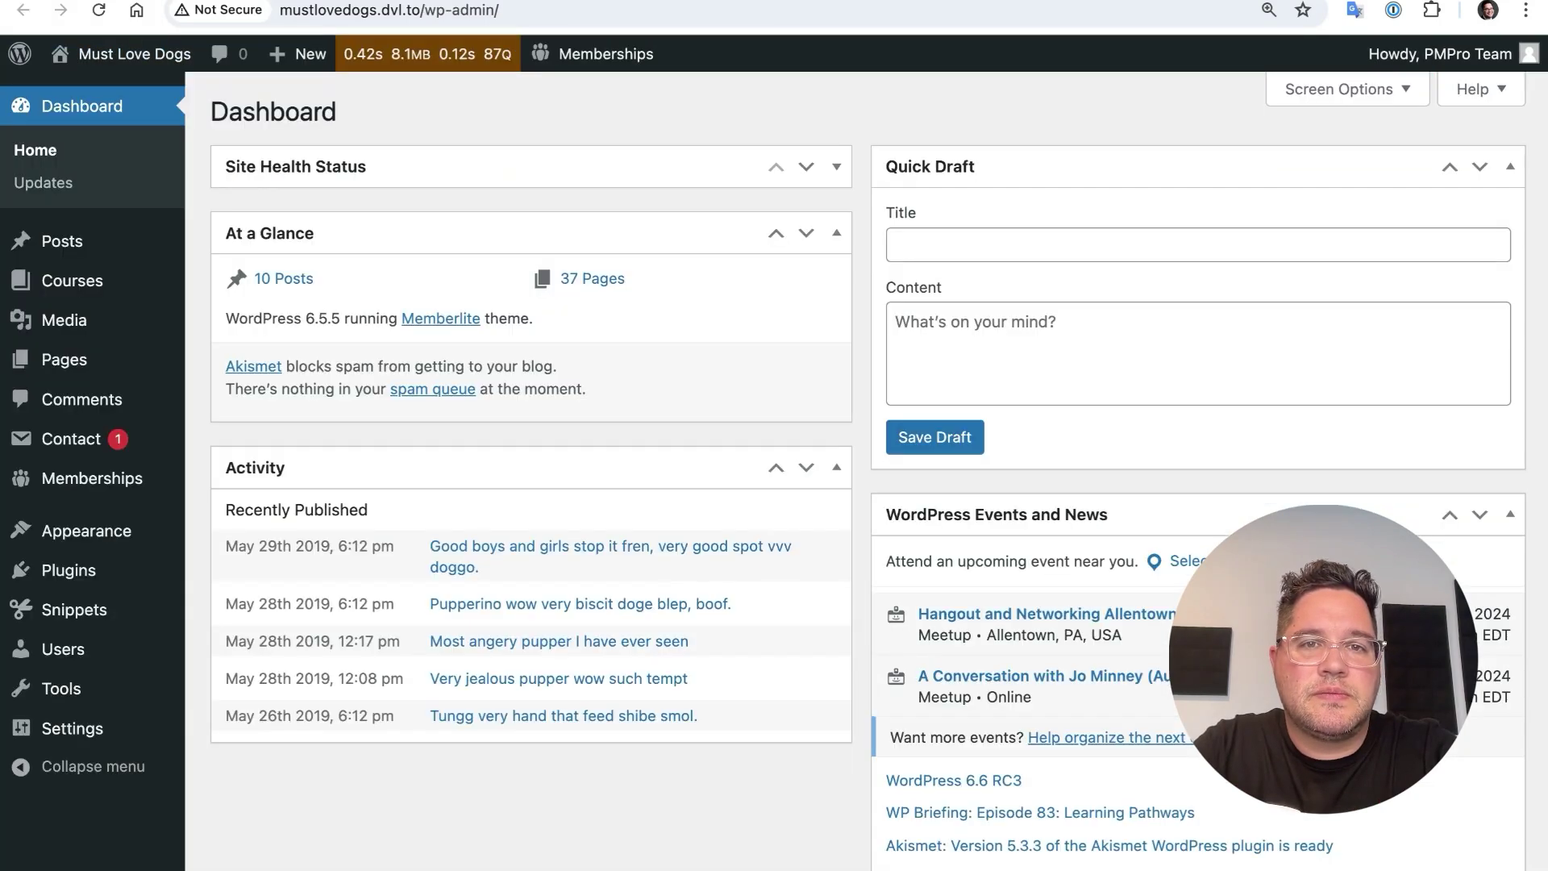
pyautogui.moveTo(84, 588)
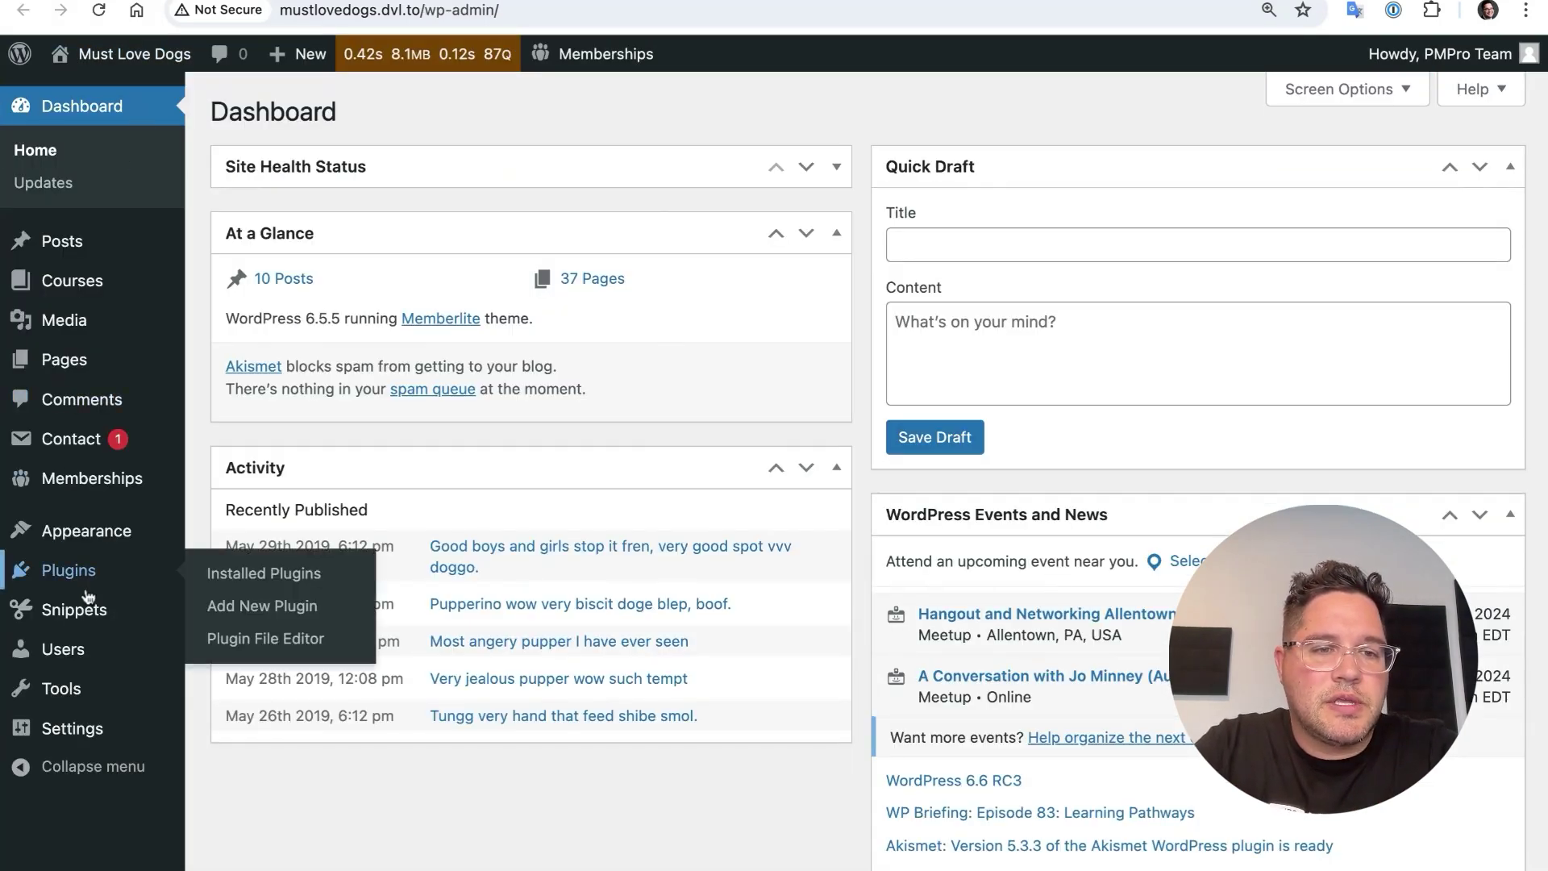
pyautogui.click(294, 606)
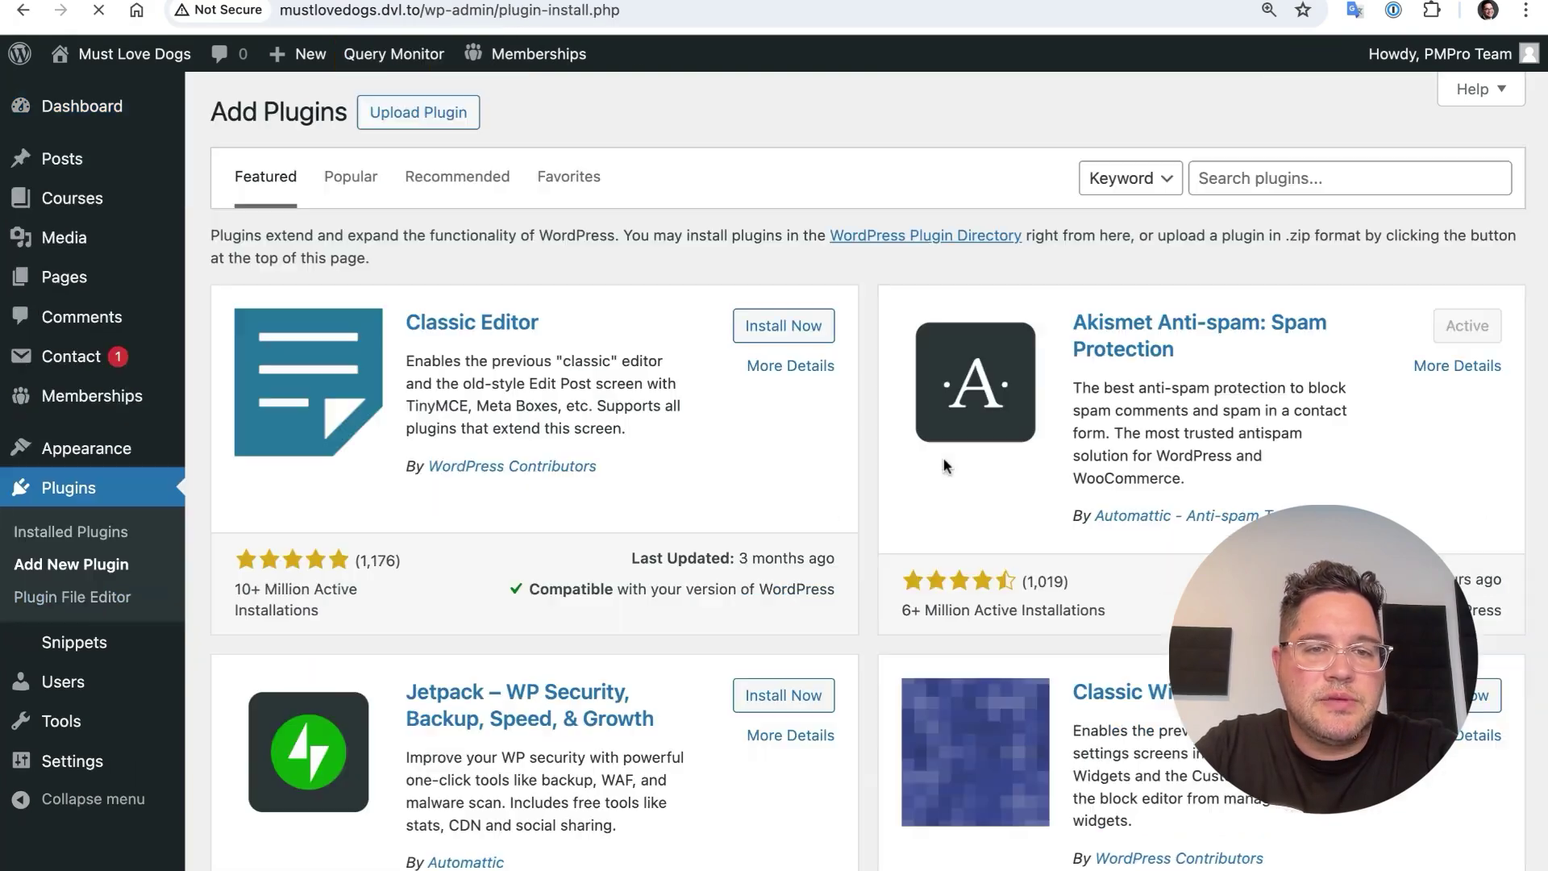
# Search for 'w3 total cache' and install the W3 Total Cache plugin.
pyautogui.click(1322, 192)
pyautogui.write('w3 total cache')
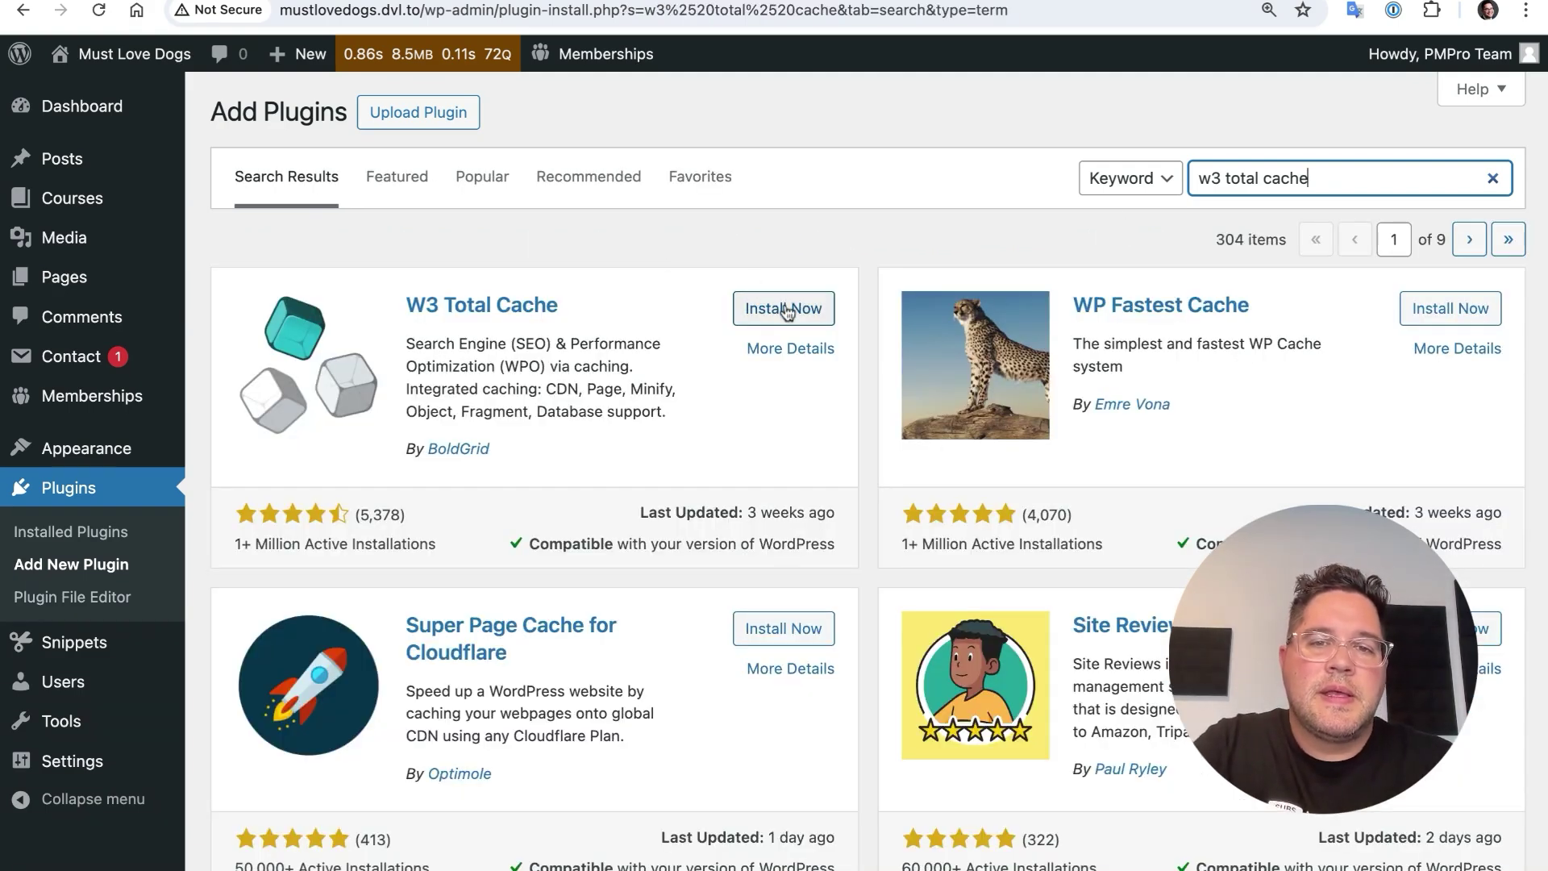
pyautogui.click(786, 313)
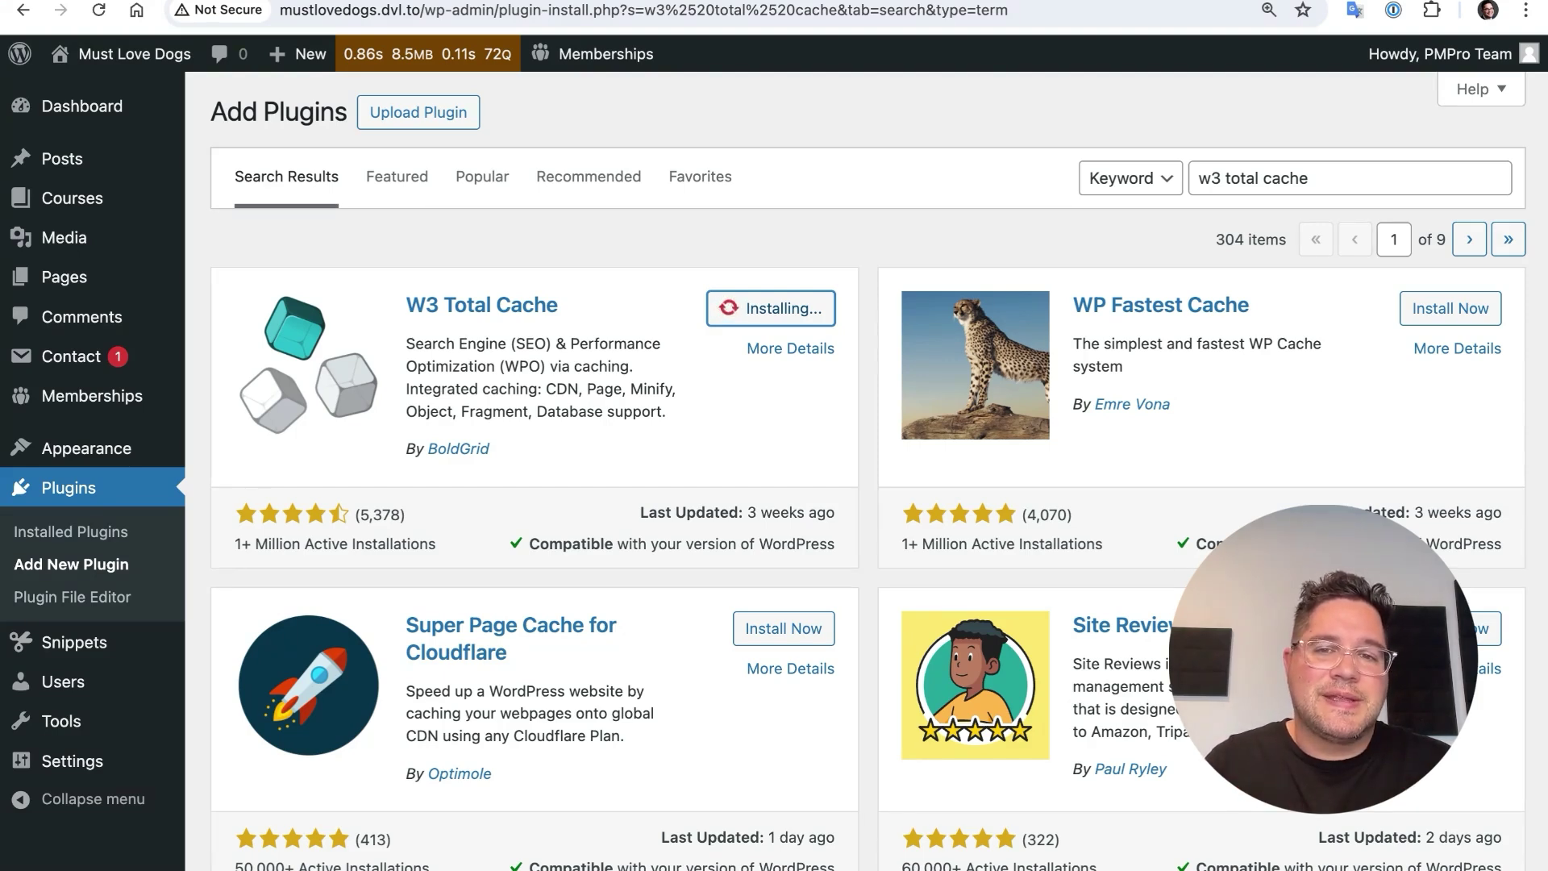
# Activate W3 Total Cache and hide the nginx rules notice on the Plugins page.
pyautogui.click(782, 315)
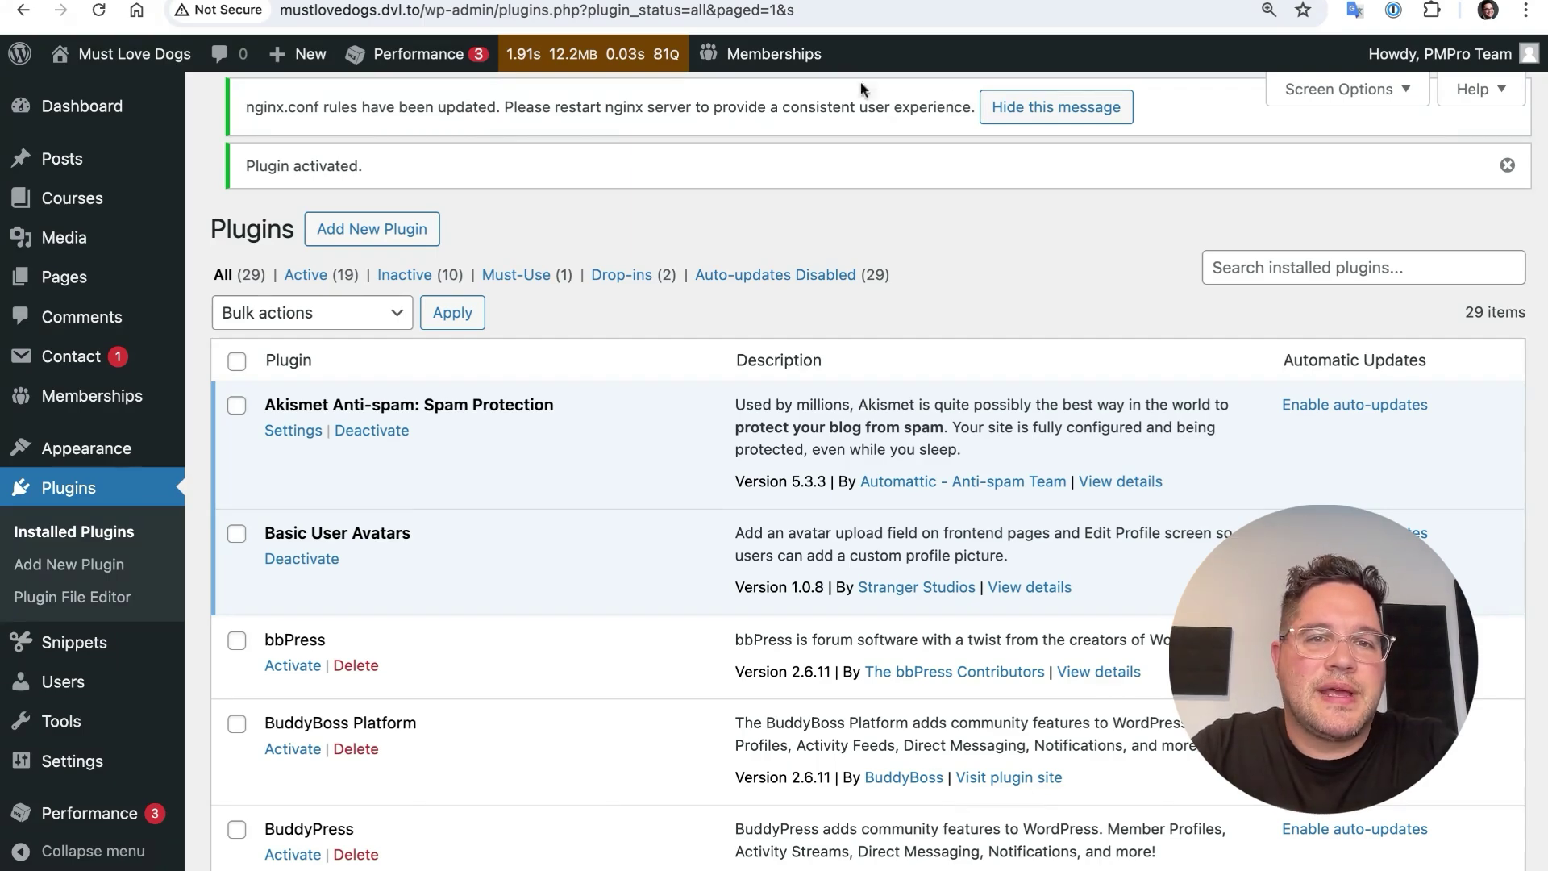
pyautogui.click(1004, 107)
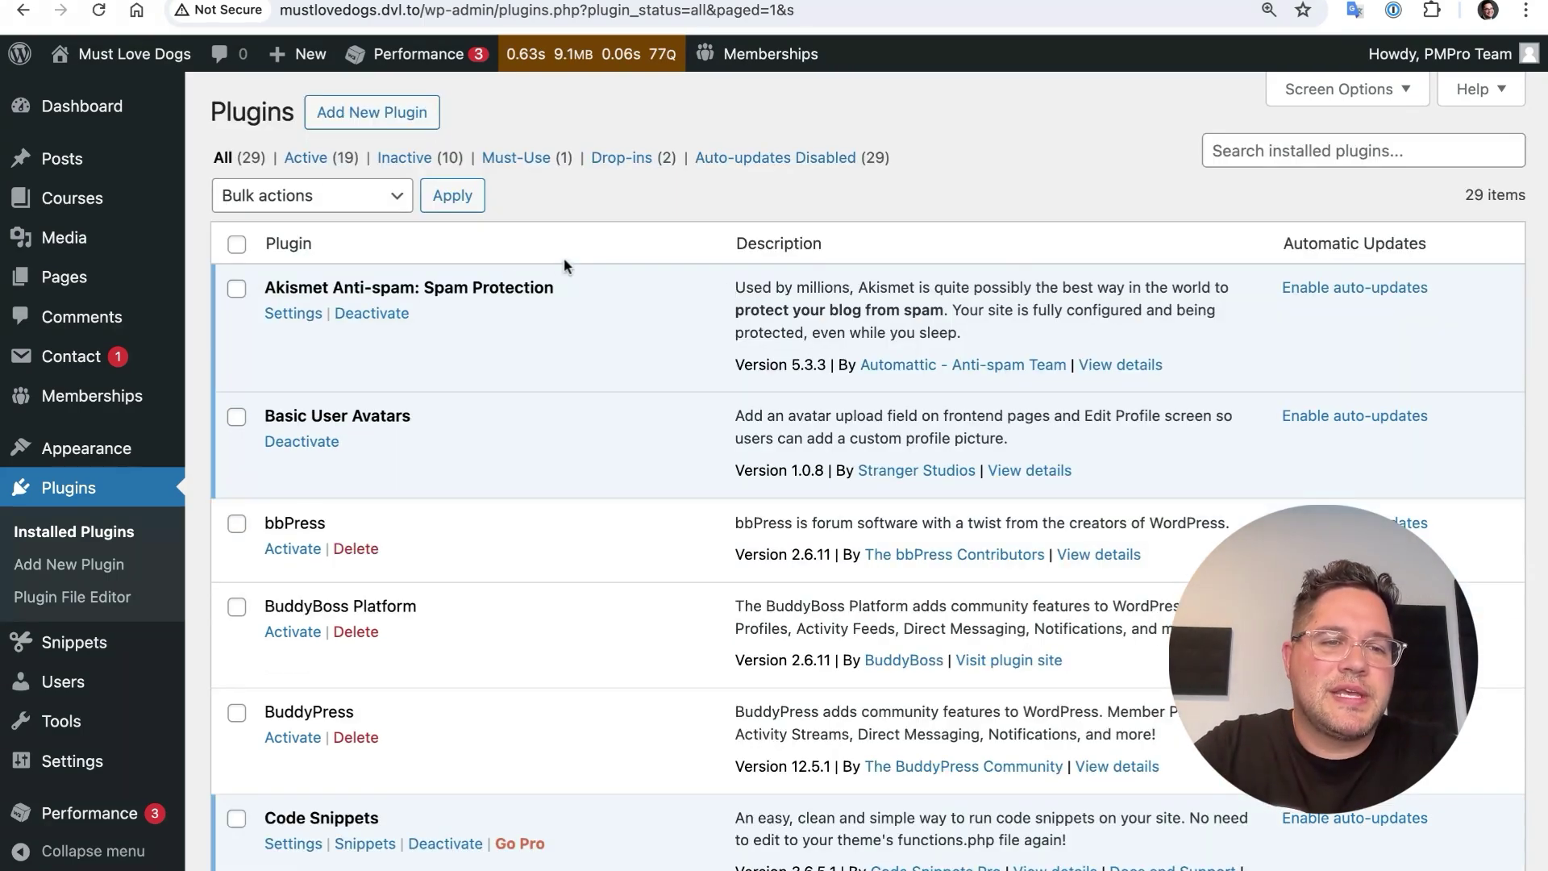
pyautogui.moveTo(149, 365)
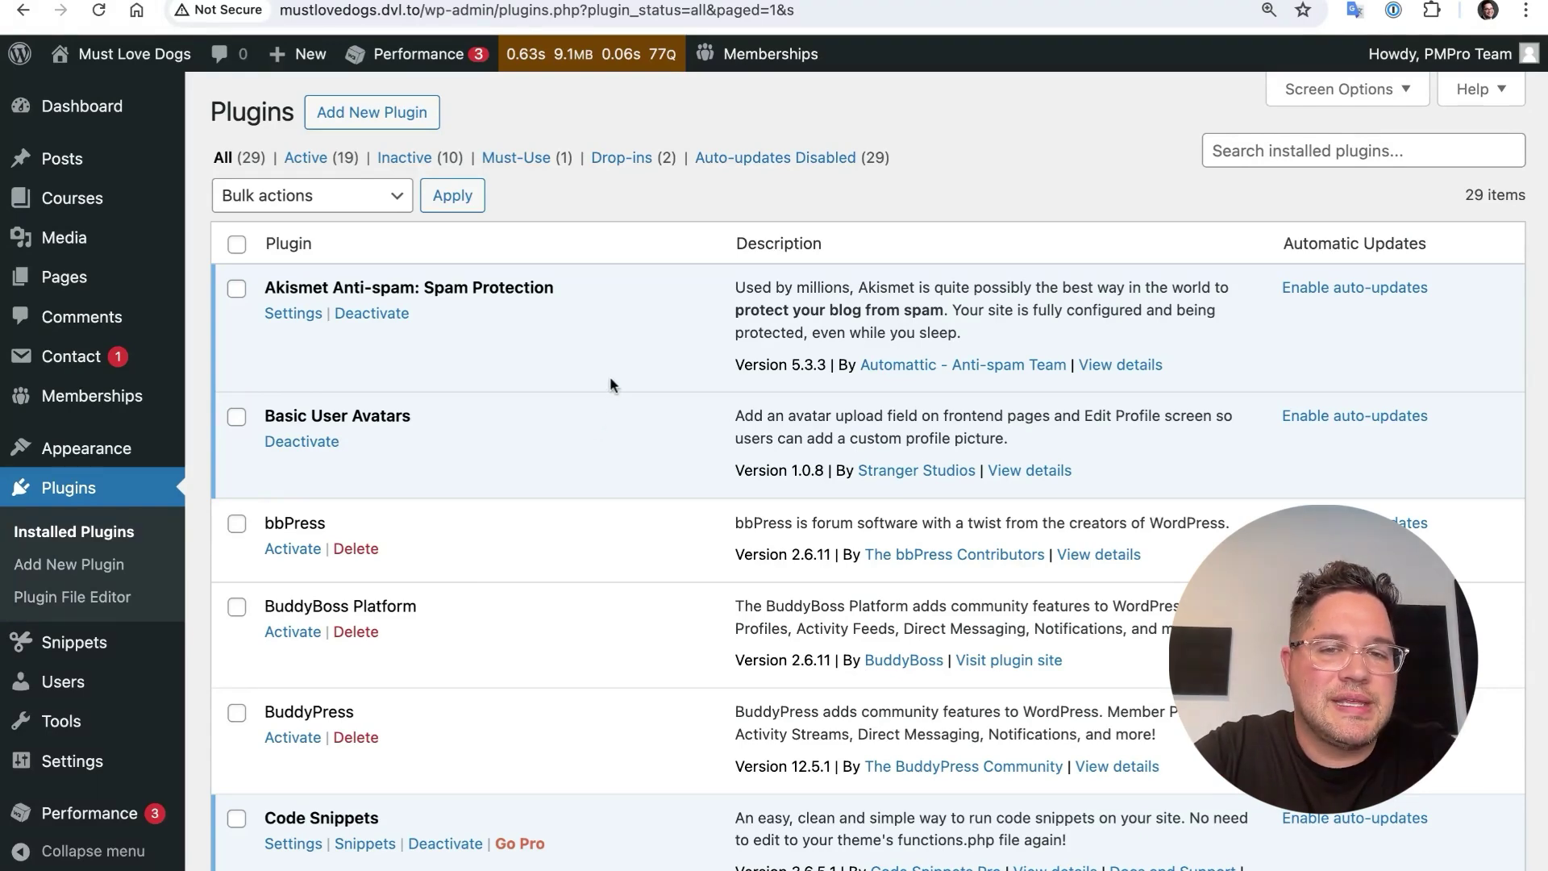
pyautogui.scroll(-1, 611, 379)
pyautogui.scroll(-3, 611, 379)
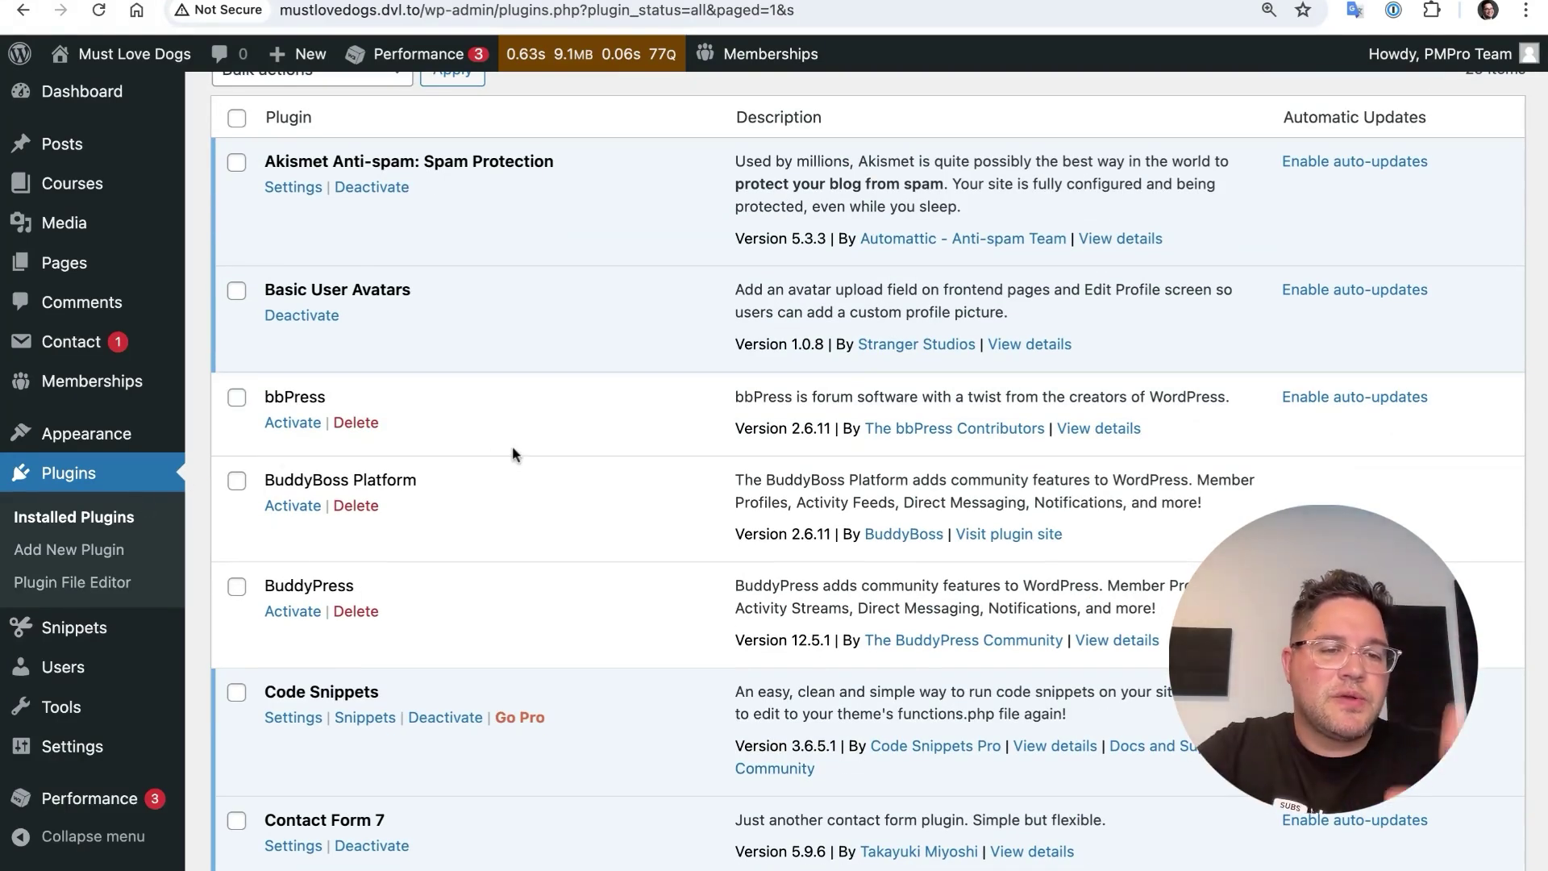
# Go to Performance > General Settings, where Page Cache is still disabled.
pyautogui.moveTo(107, 809)
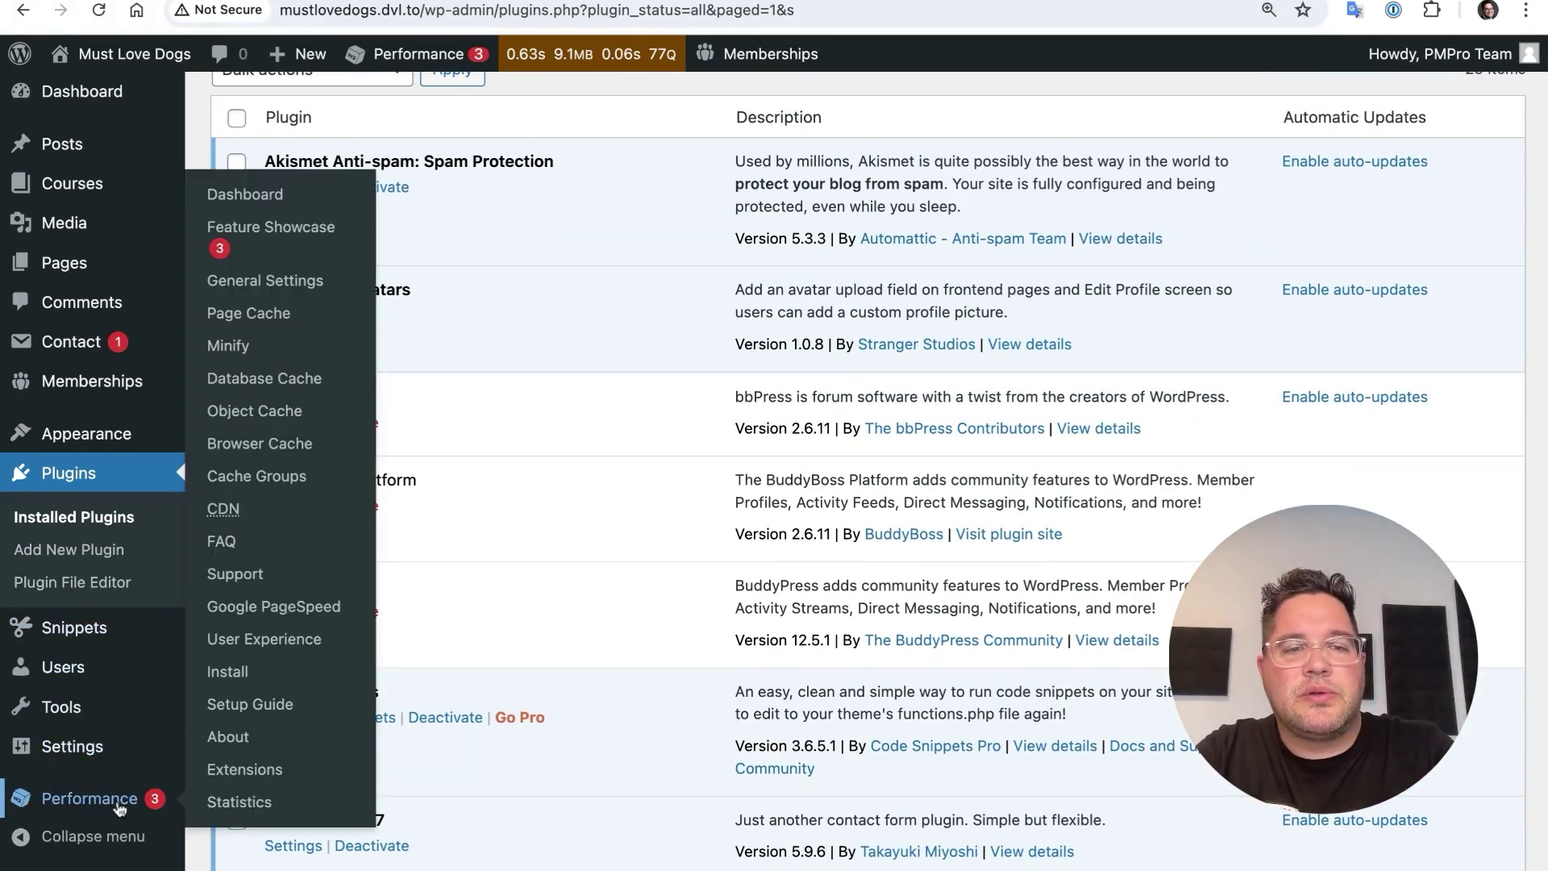
pyautogui.scroll(5, 634, 438)
pyautogui.scroll(-1, 634, 443)
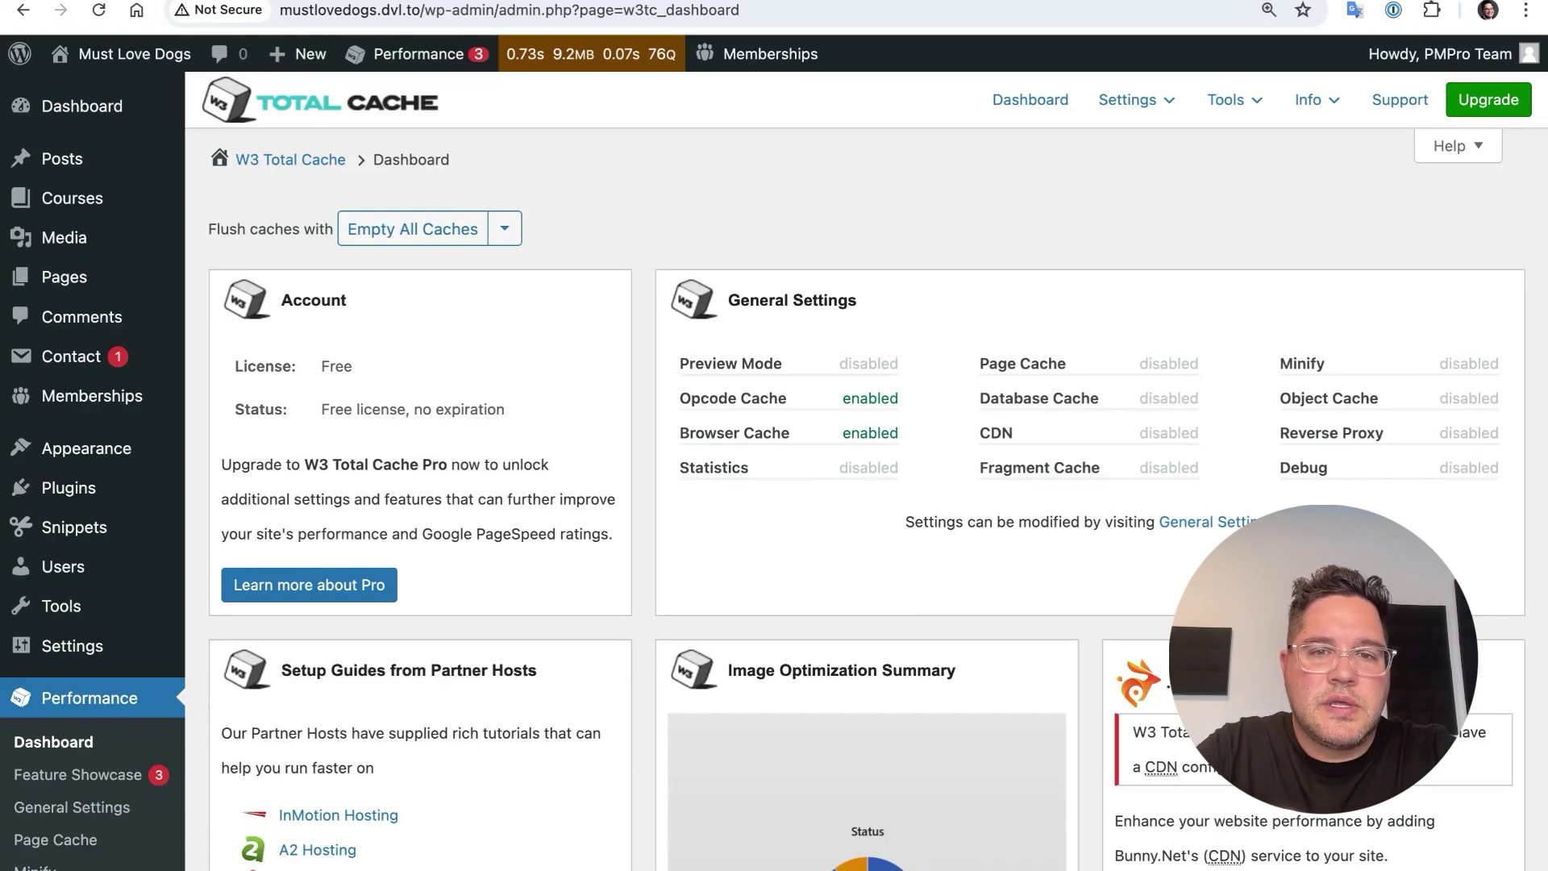
pyautogui.scroll(-1, 103, 741)
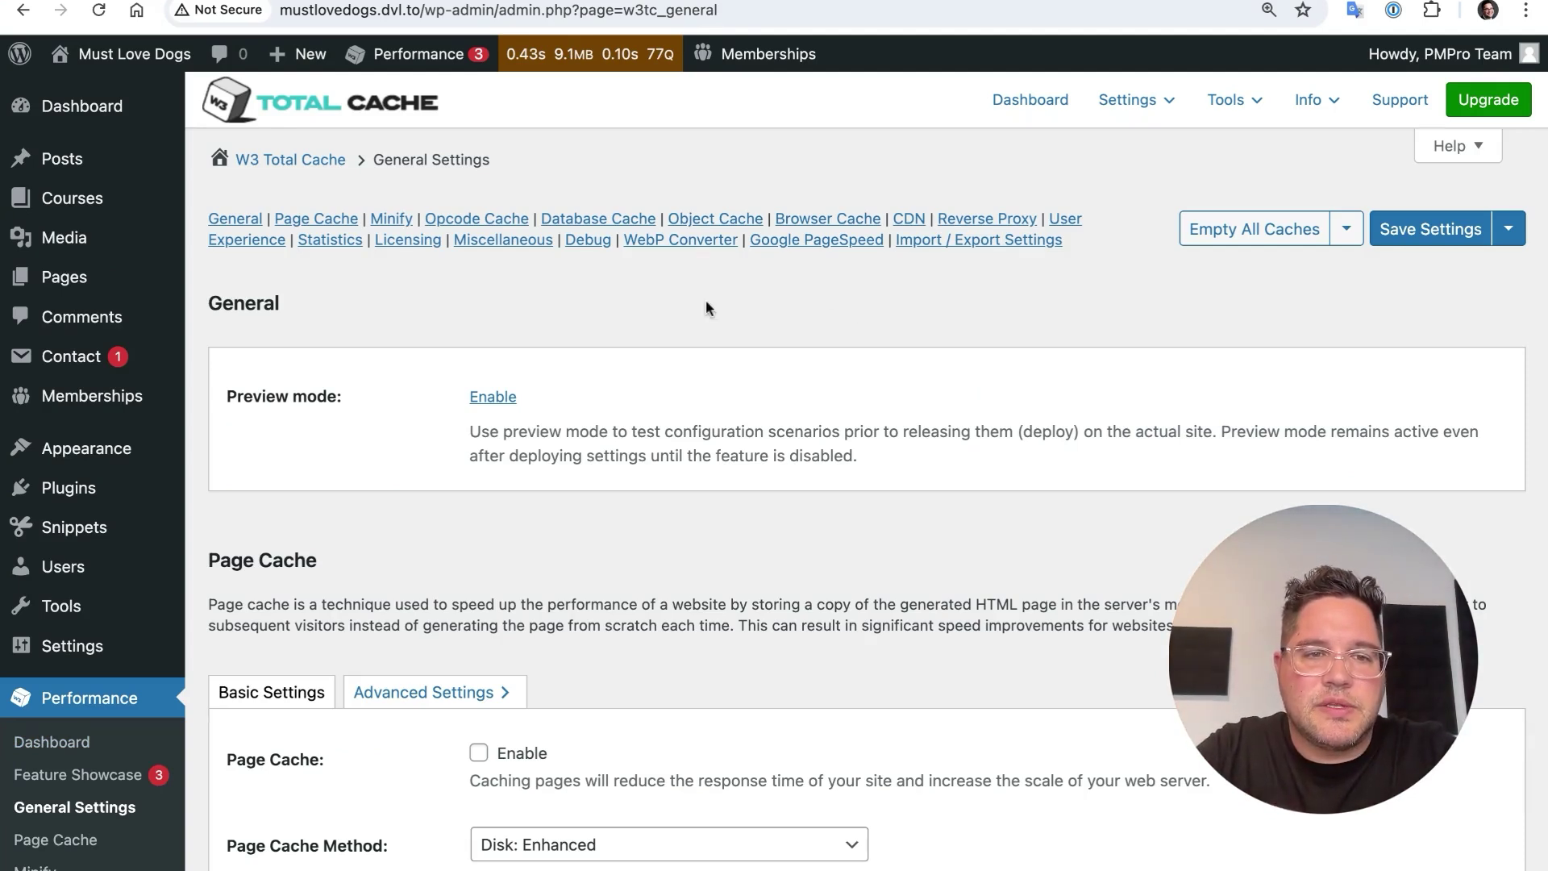
# Tick Page Cache Enable and confirm the Page Cache Method is Disk: Enhanced.
pyautogui.scroll(-3, 707, 307)
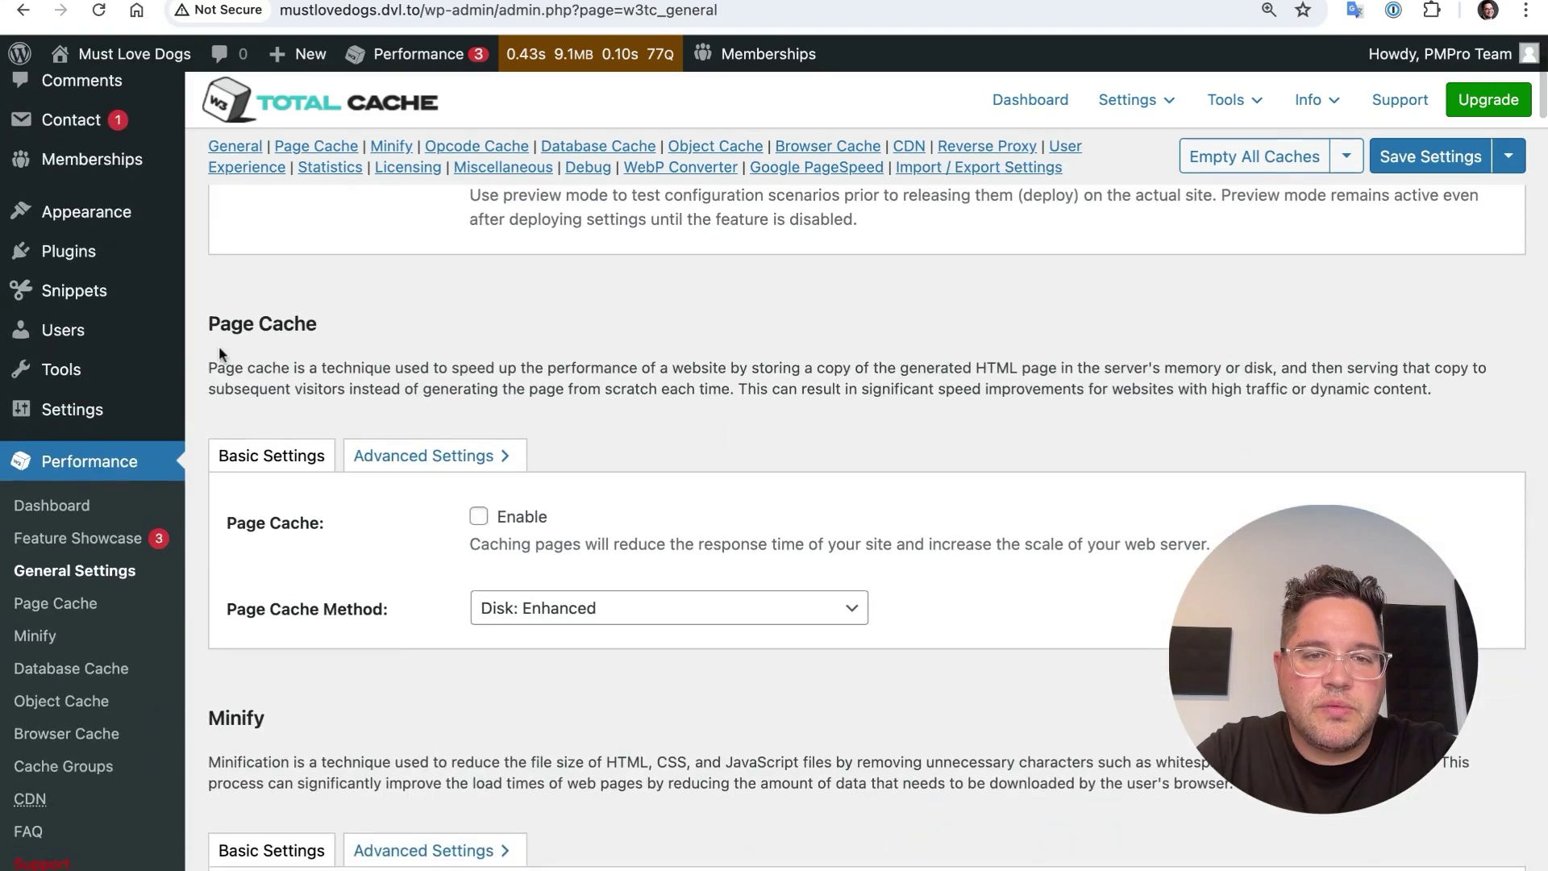
pyautogui.scroll(-1, 543, 450)
pyautogui.click(478, 427)
pyautogui.click(539, 532)
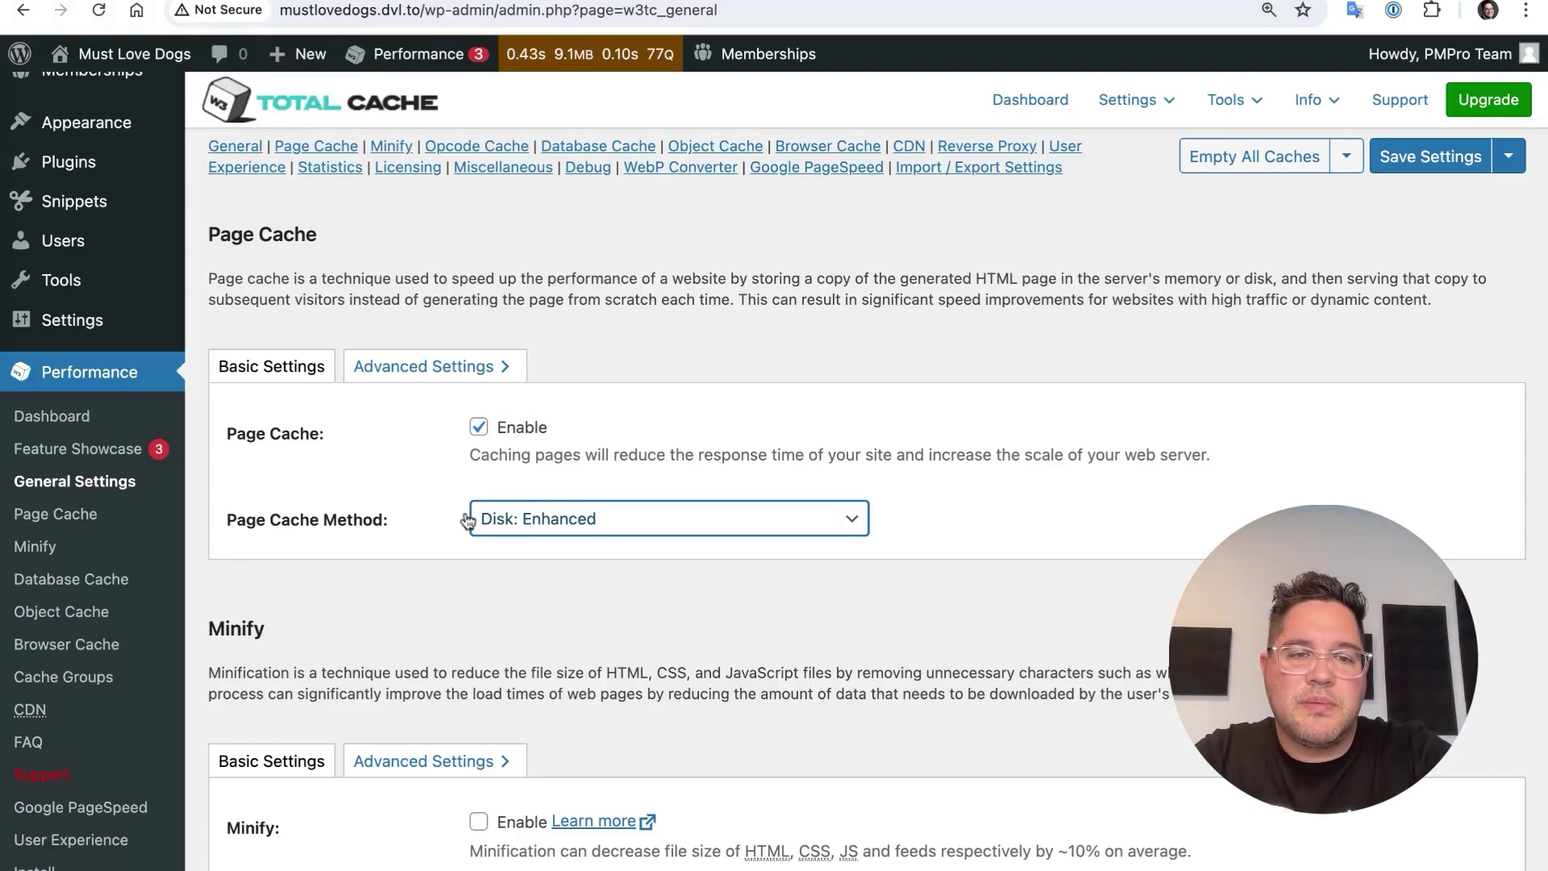
pyautogui.scroll(-6, 388, 492)
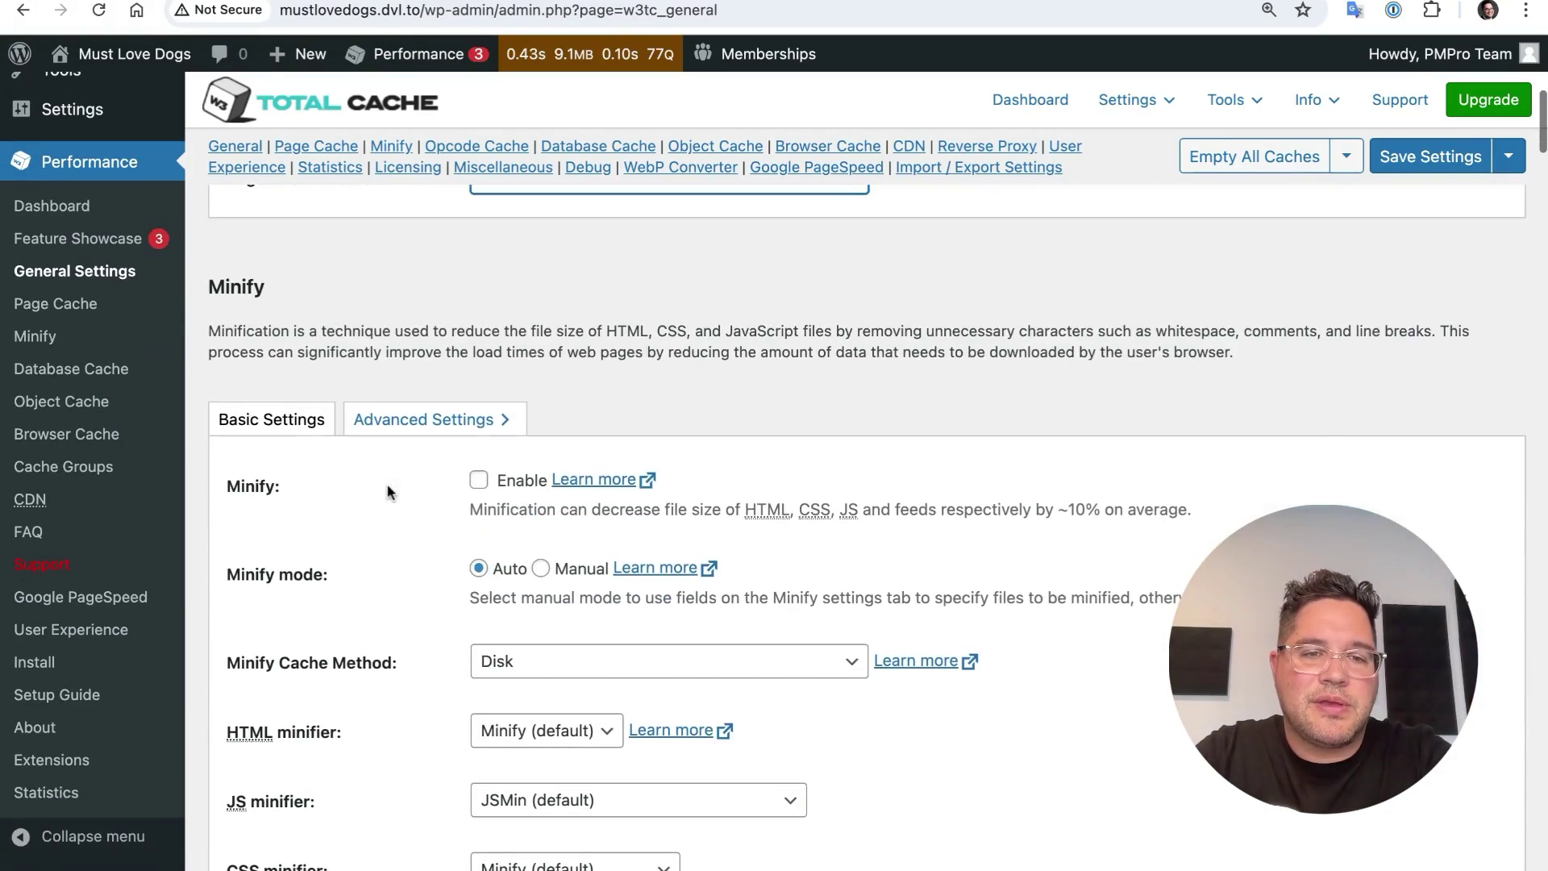
pyautogui.scroll(-5, 867, 524)
pyautogui.scroll(-2, 867, 524)
pyautogui.scroll(-5, 867, 524)
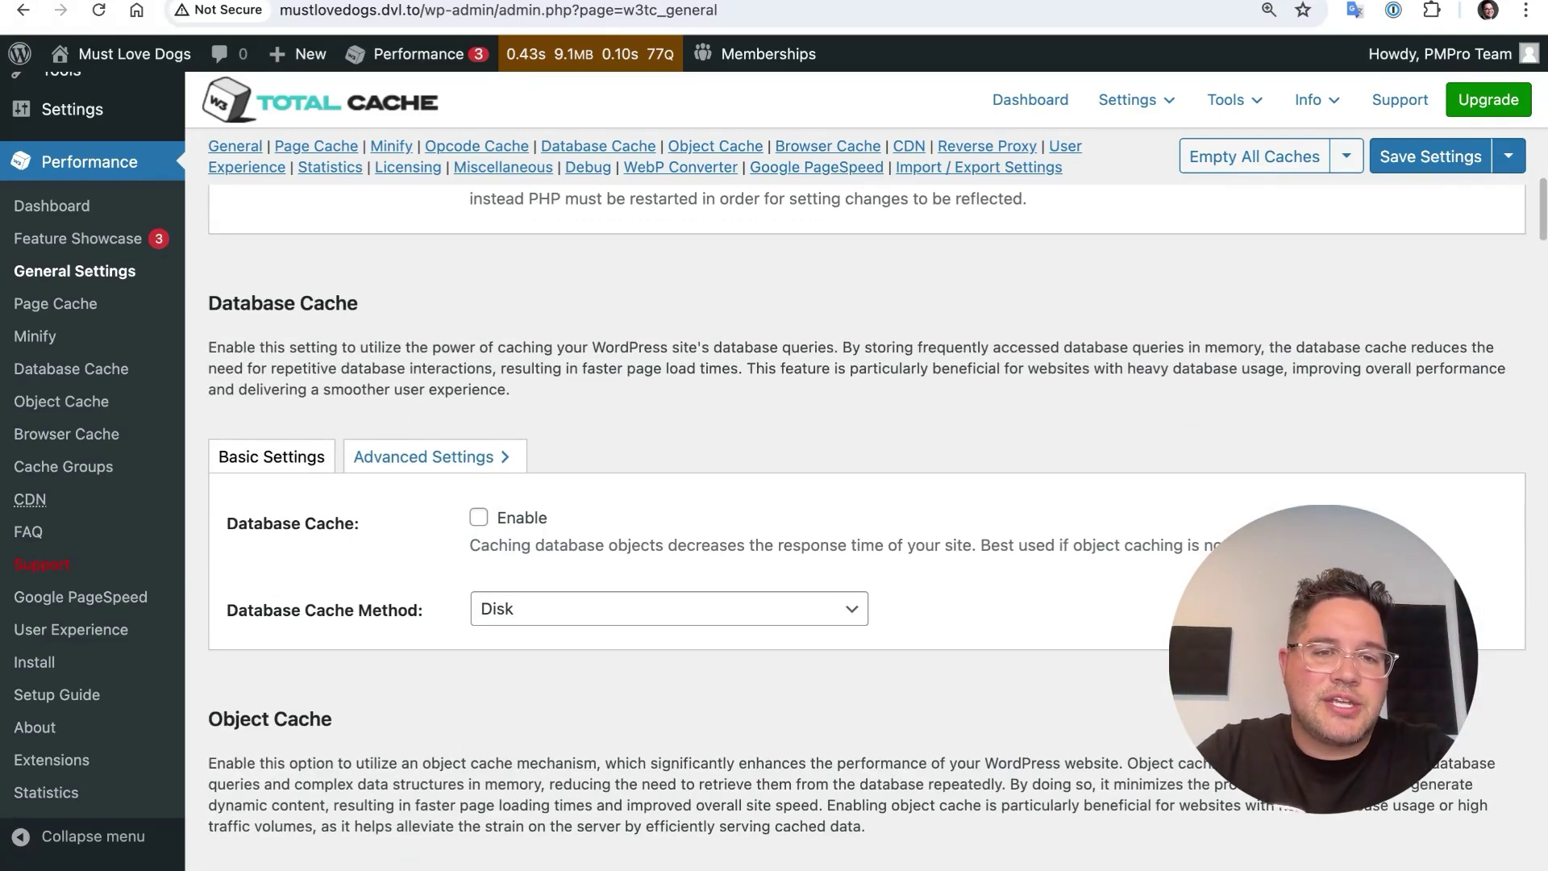
pyautogui.scroll(-3, 867, 524)
pyautogui.scroll(-5, 867, 524)
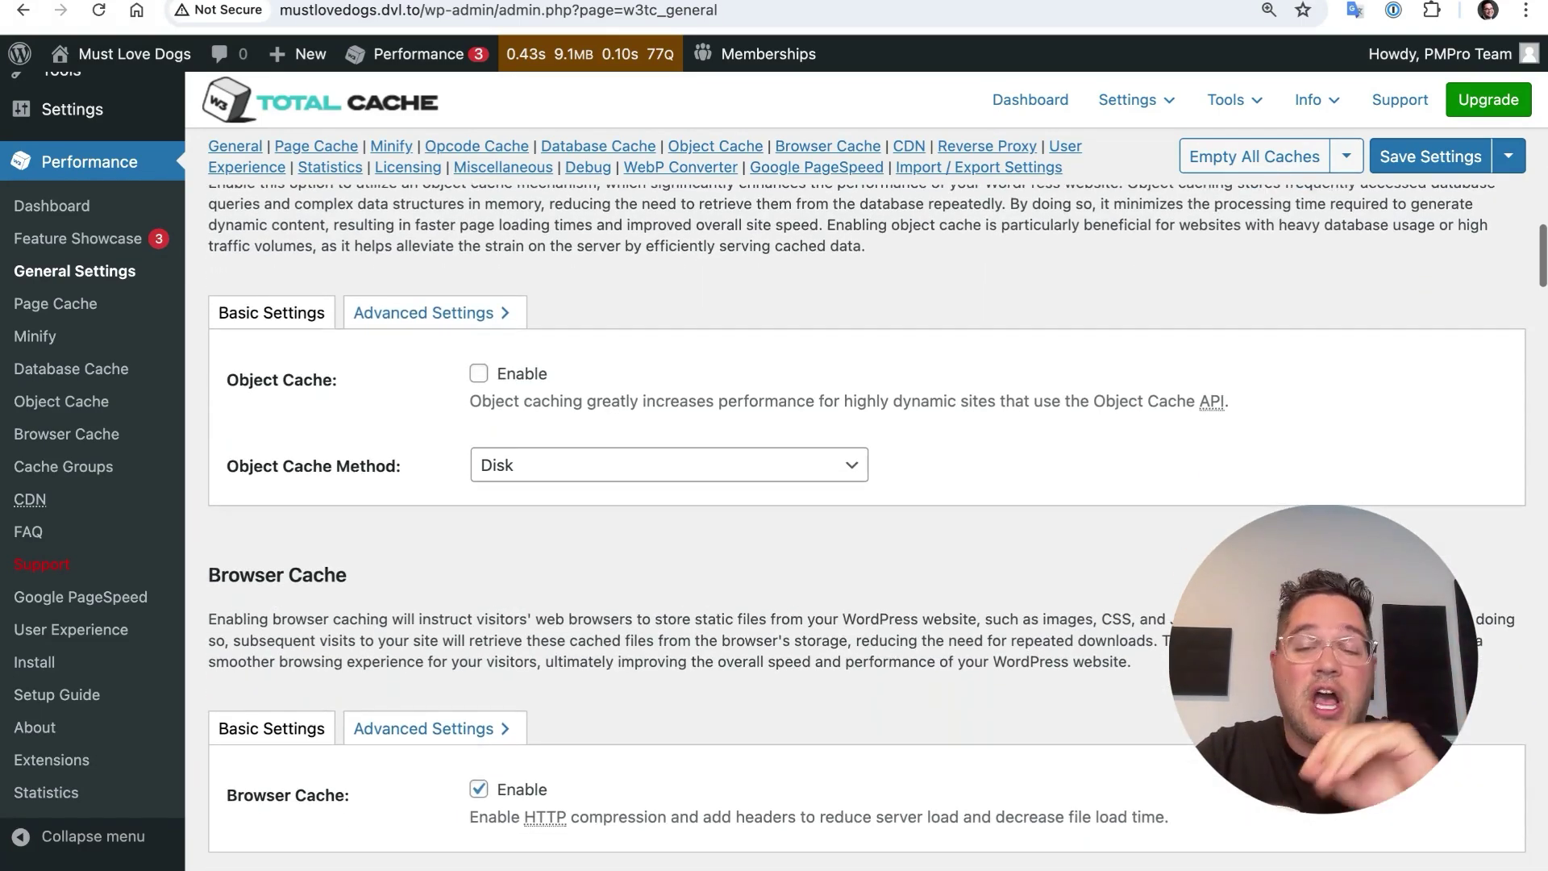
pyautogui.scroll(-1, 867, 524)
pyautogui.scroll(1, 867, 524)
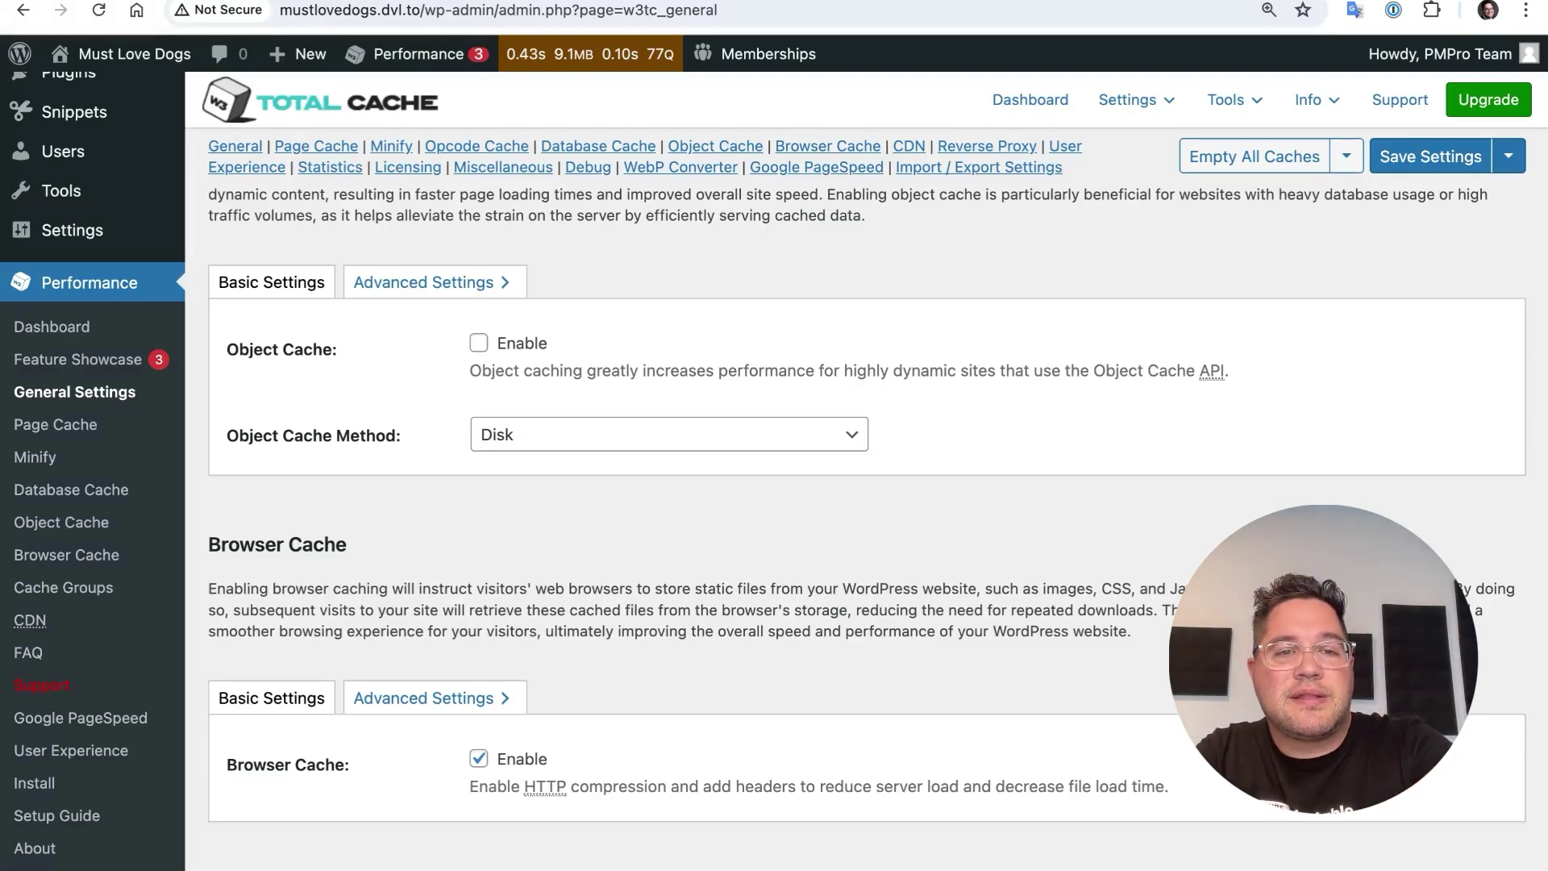
pyautogui.scroll(-4, 867, 527)
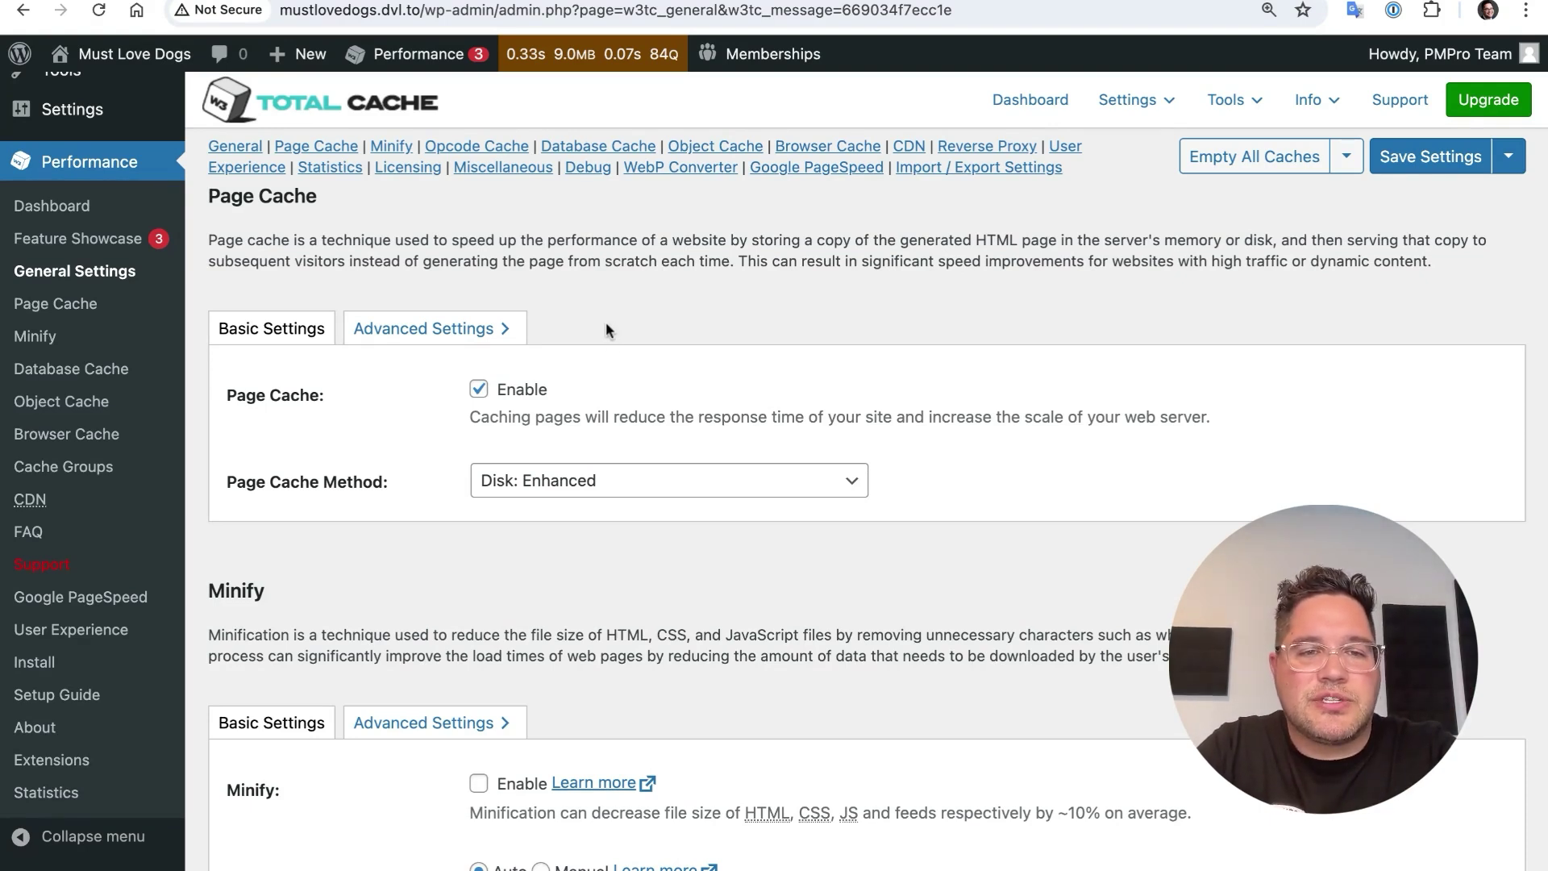
pyautogui.click(464, 331)
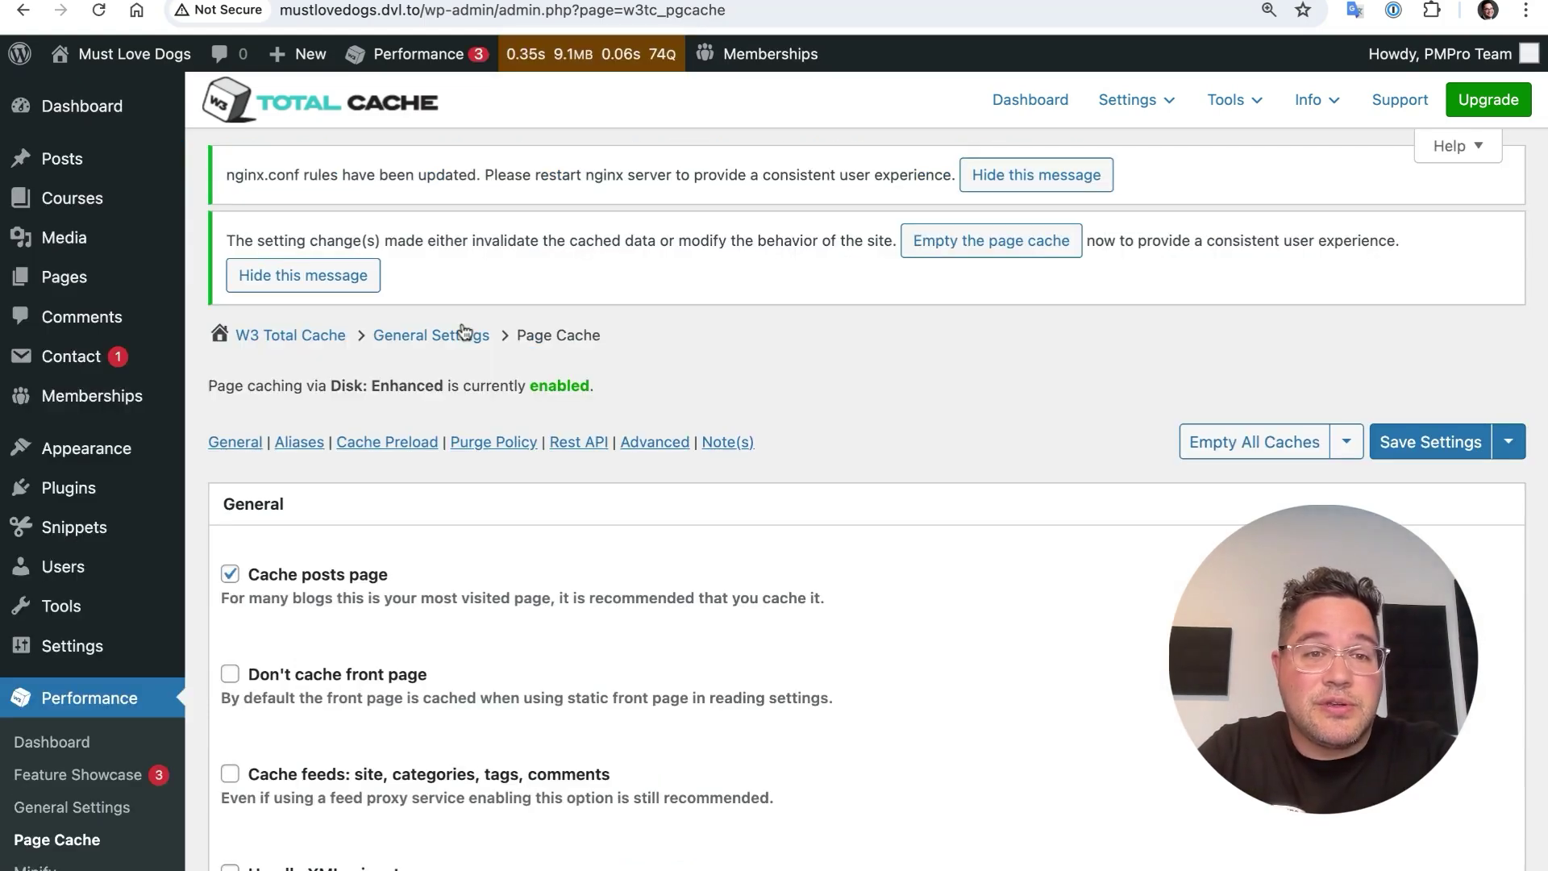
pyautogui.scroll(-2, 516, 574)
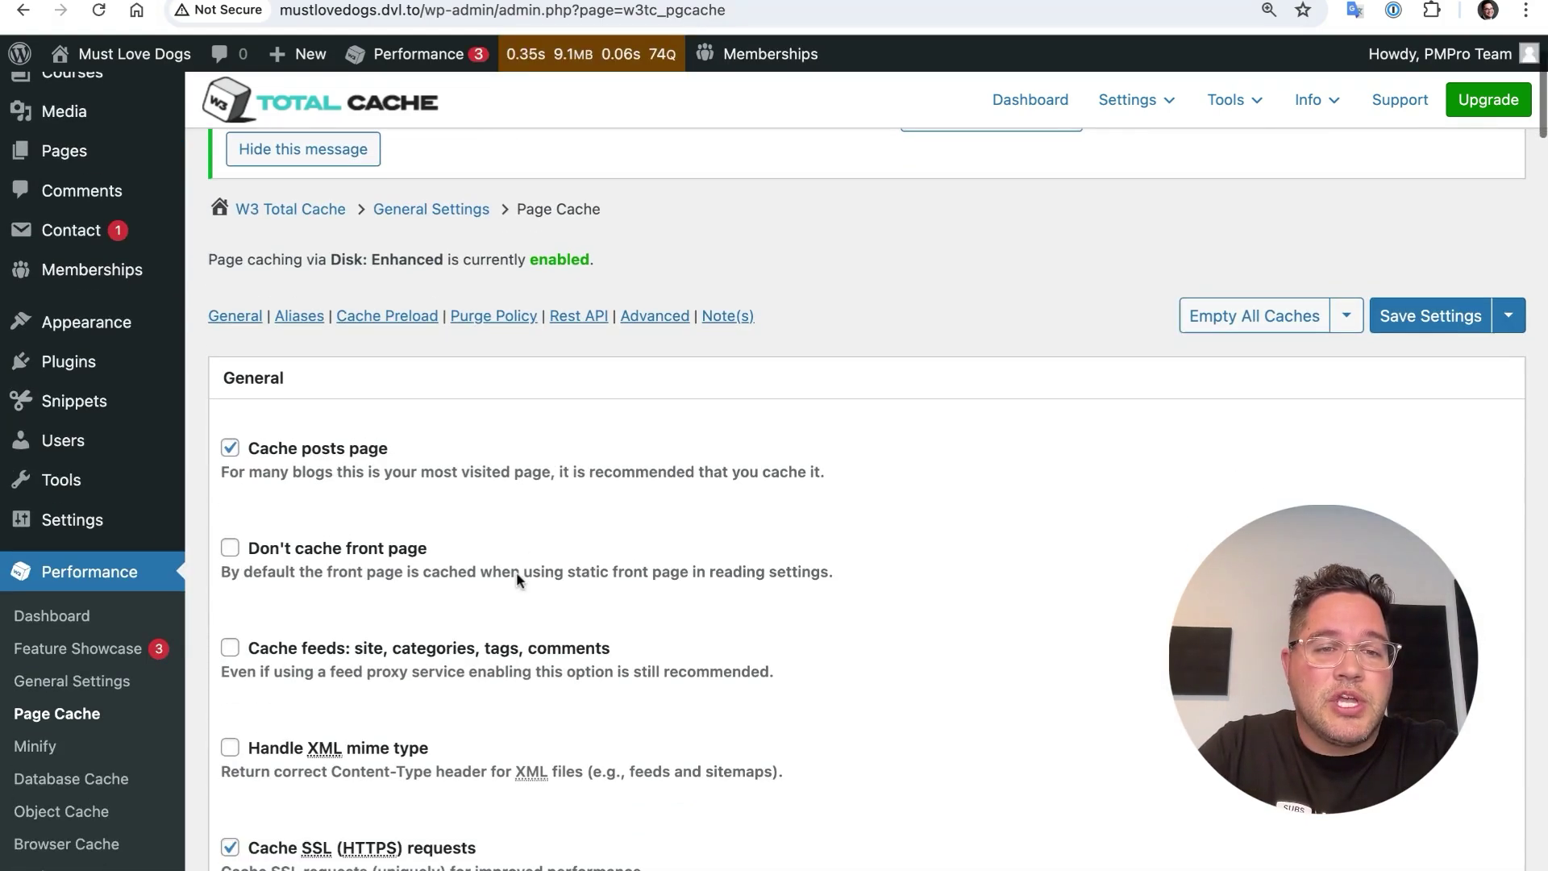
pyautogui.scroll(-1, 519, 579)
pyautogui.scroll(-1, 518, 579)
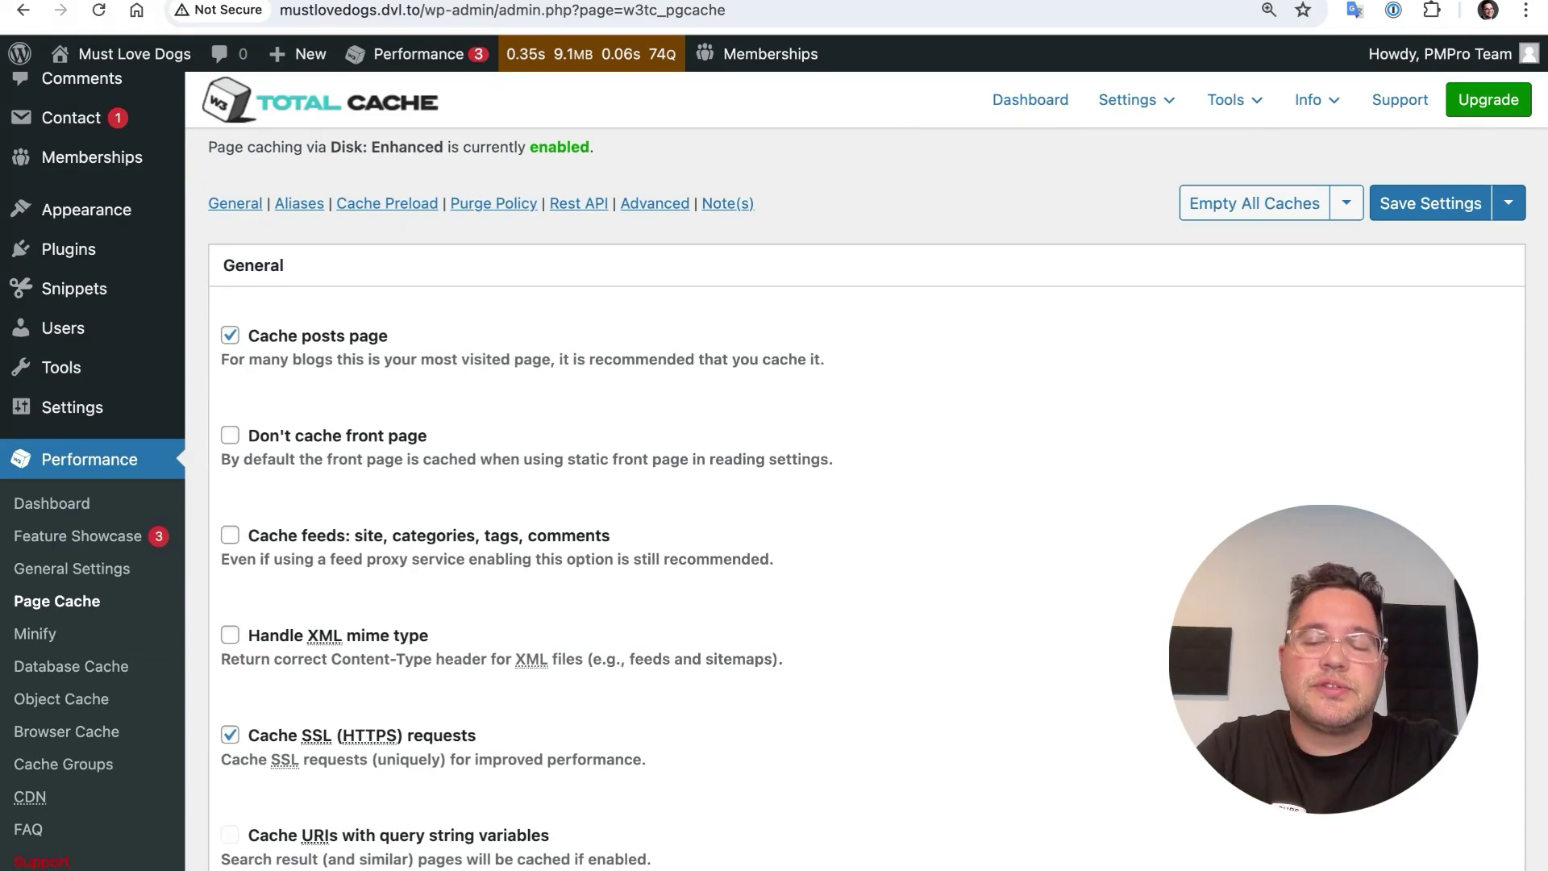
pyautogui.scroll(-4, 457, 436)
pyautogui.scroll(-3, 242, 439)
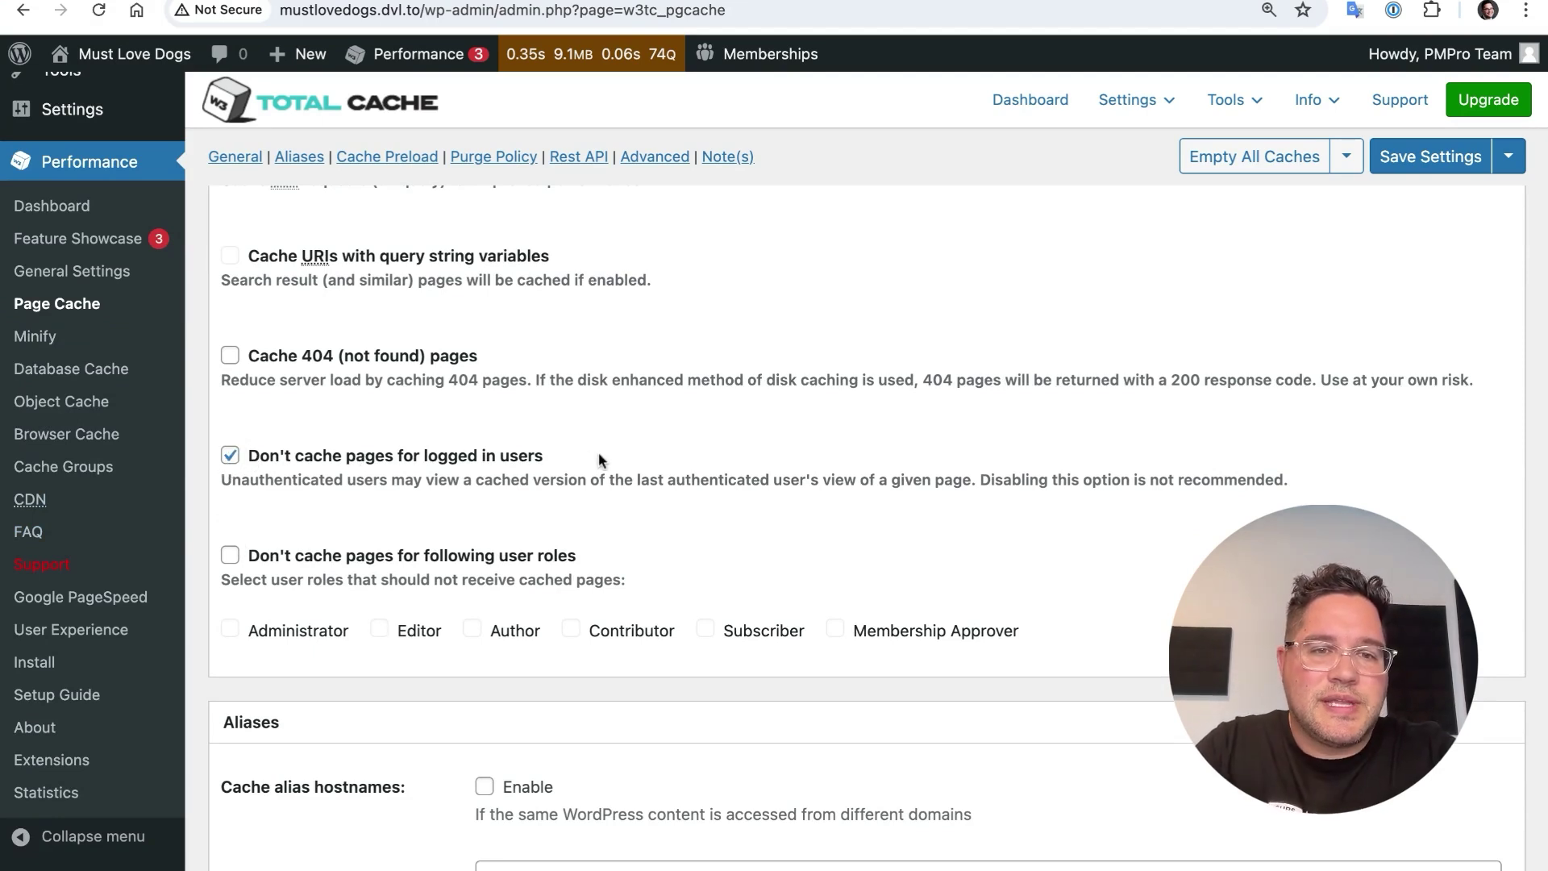
pyautogui.scroll(-1, 599, 459)
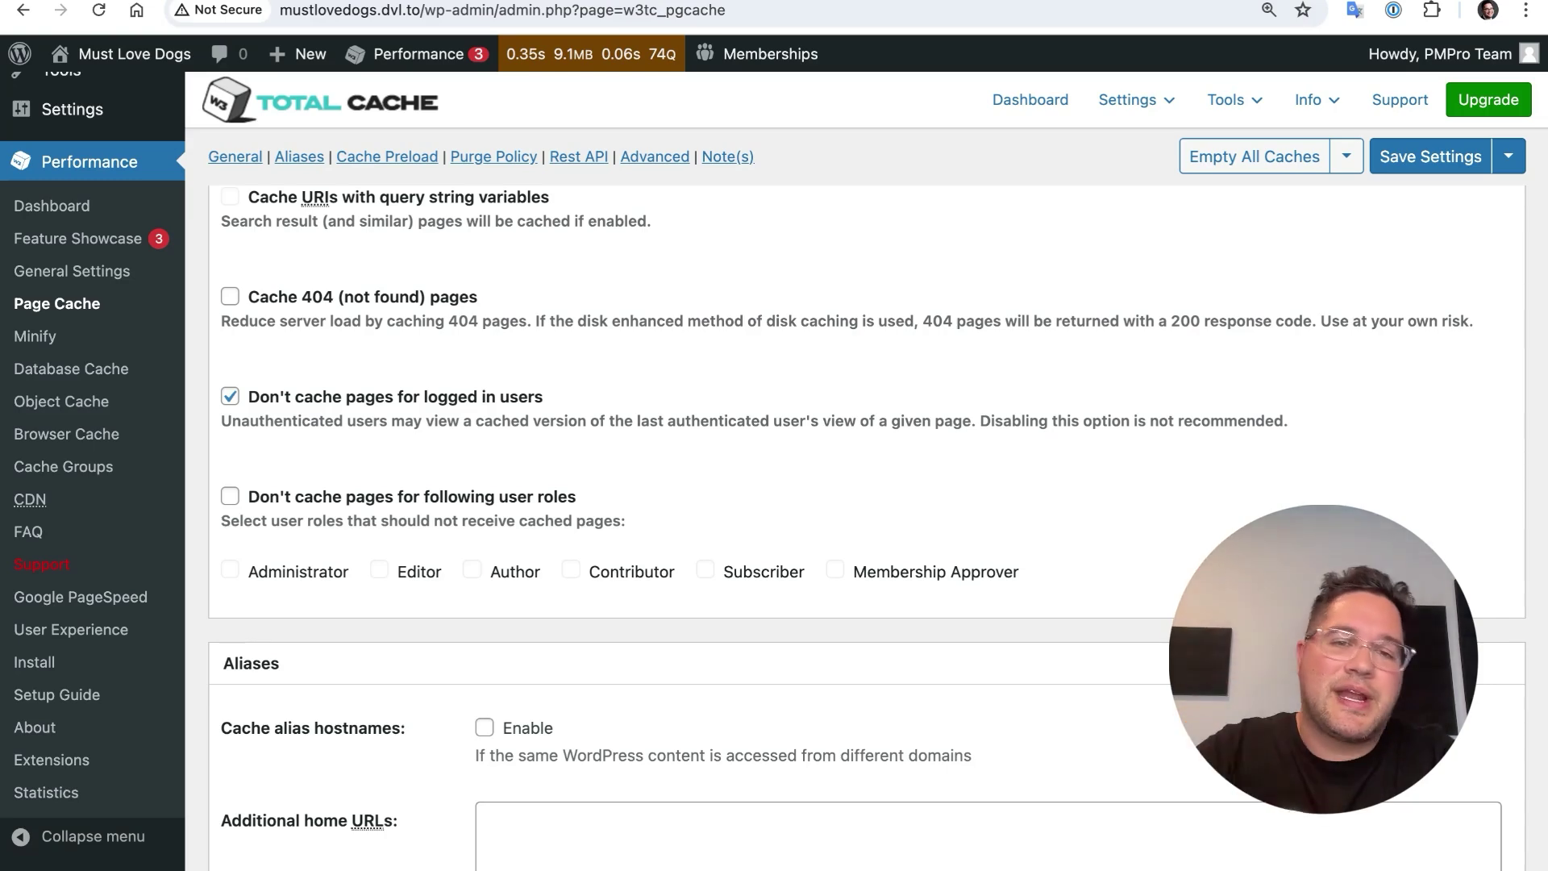
pyautogui.scroll(-2, 306, 304)
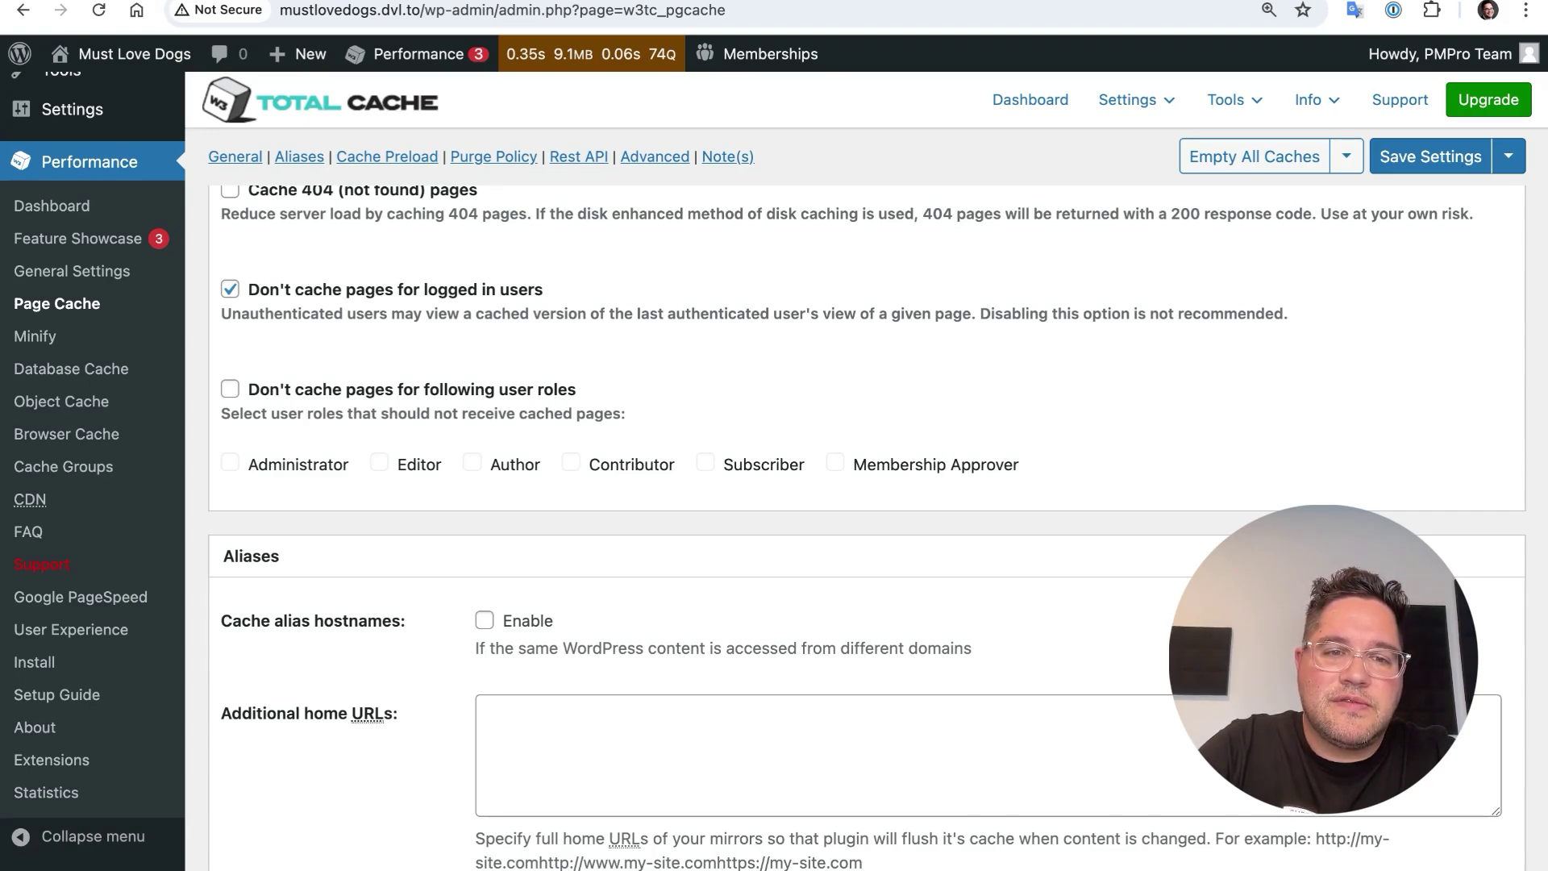
# Add an empty line after index\.php in the 'Never cache the following pages' textarea.
pyautogui.scroll(-5, 371, 293)
pyautogui.scroll(-1, 371, 292)
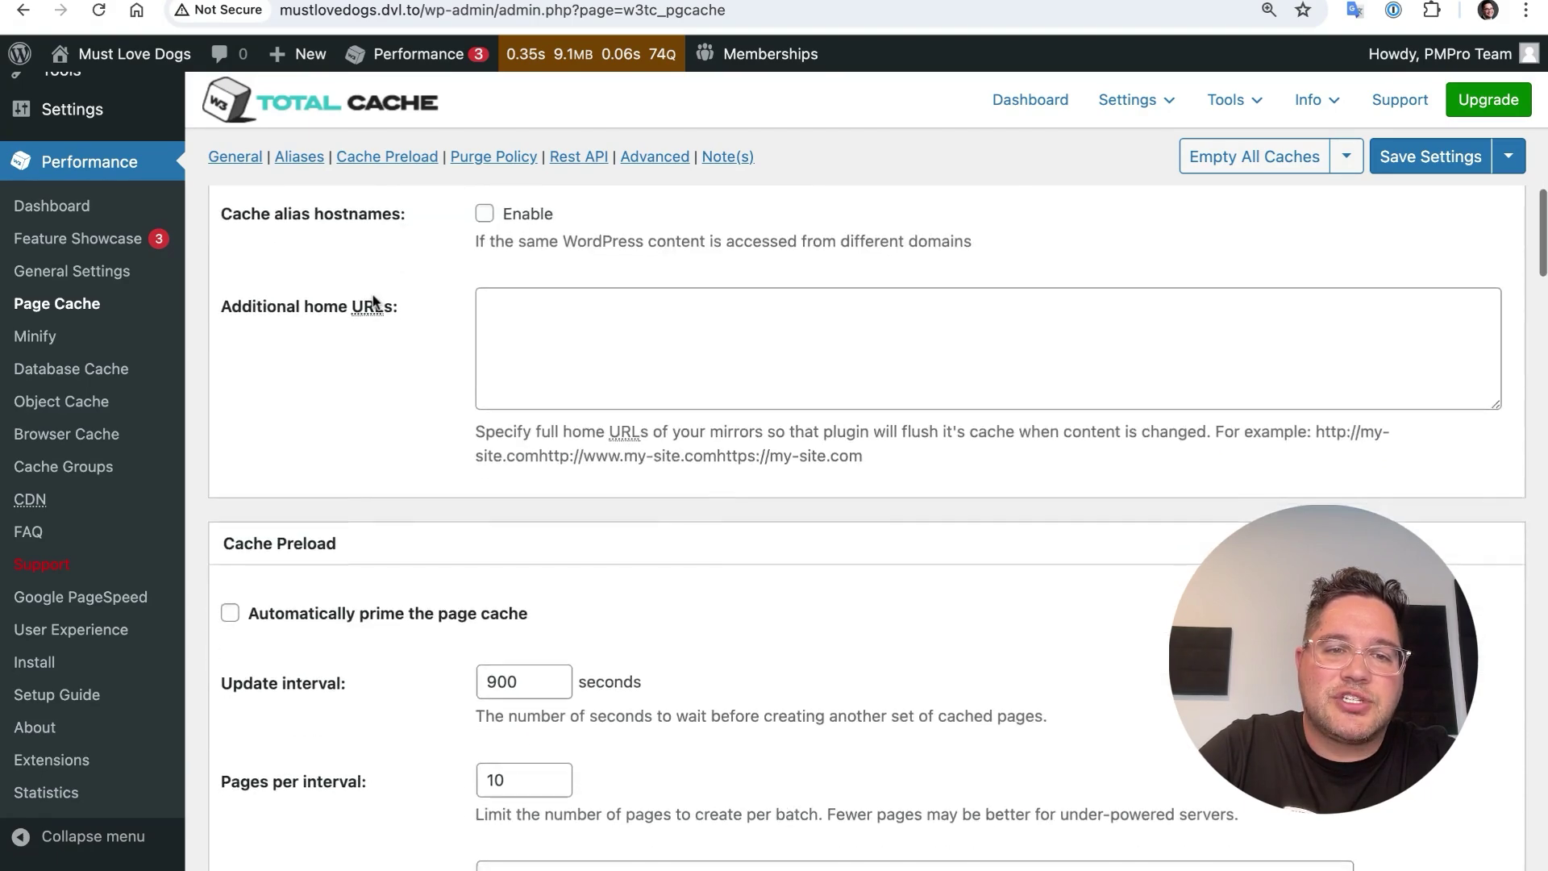
pyautogui.scroll(-15, 373, 301)
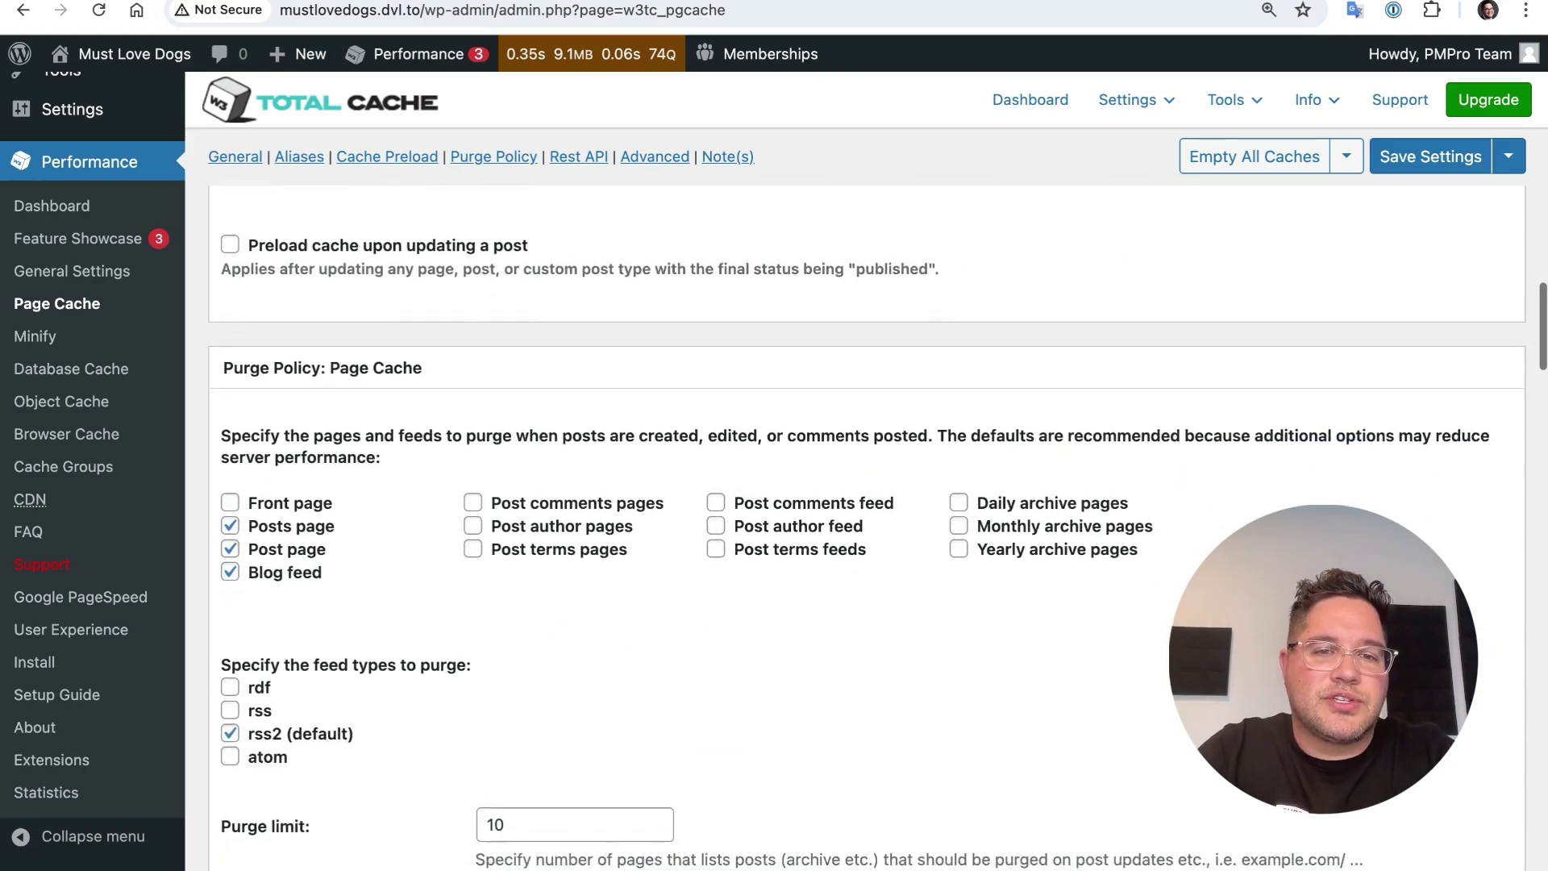
pyautogui.scroll(-15, 867, 524)
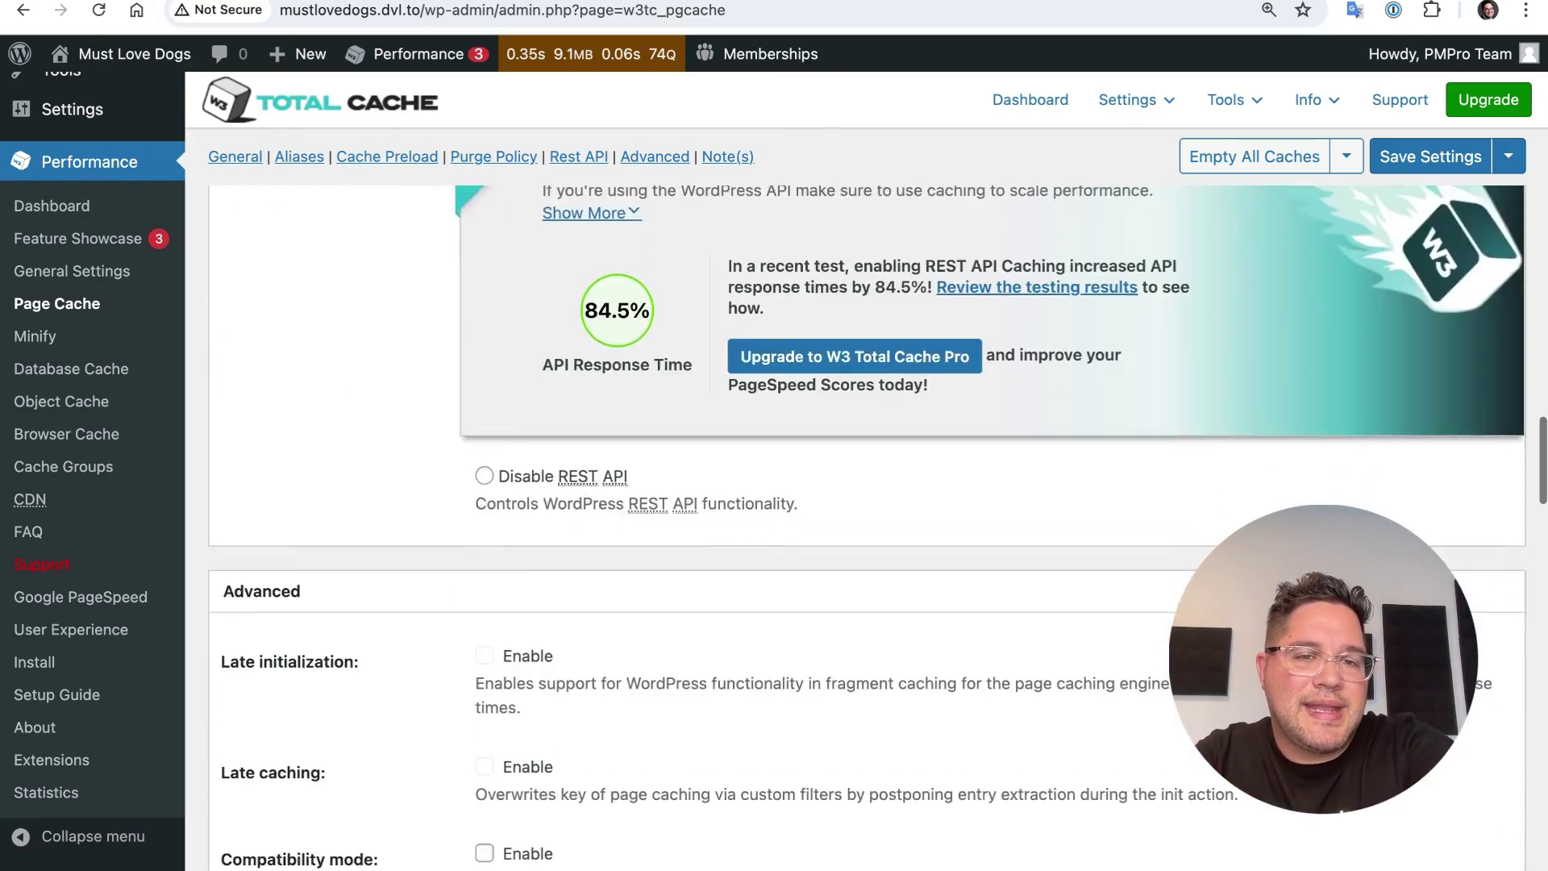
pyautogui.scroll(-13, 867, 524)
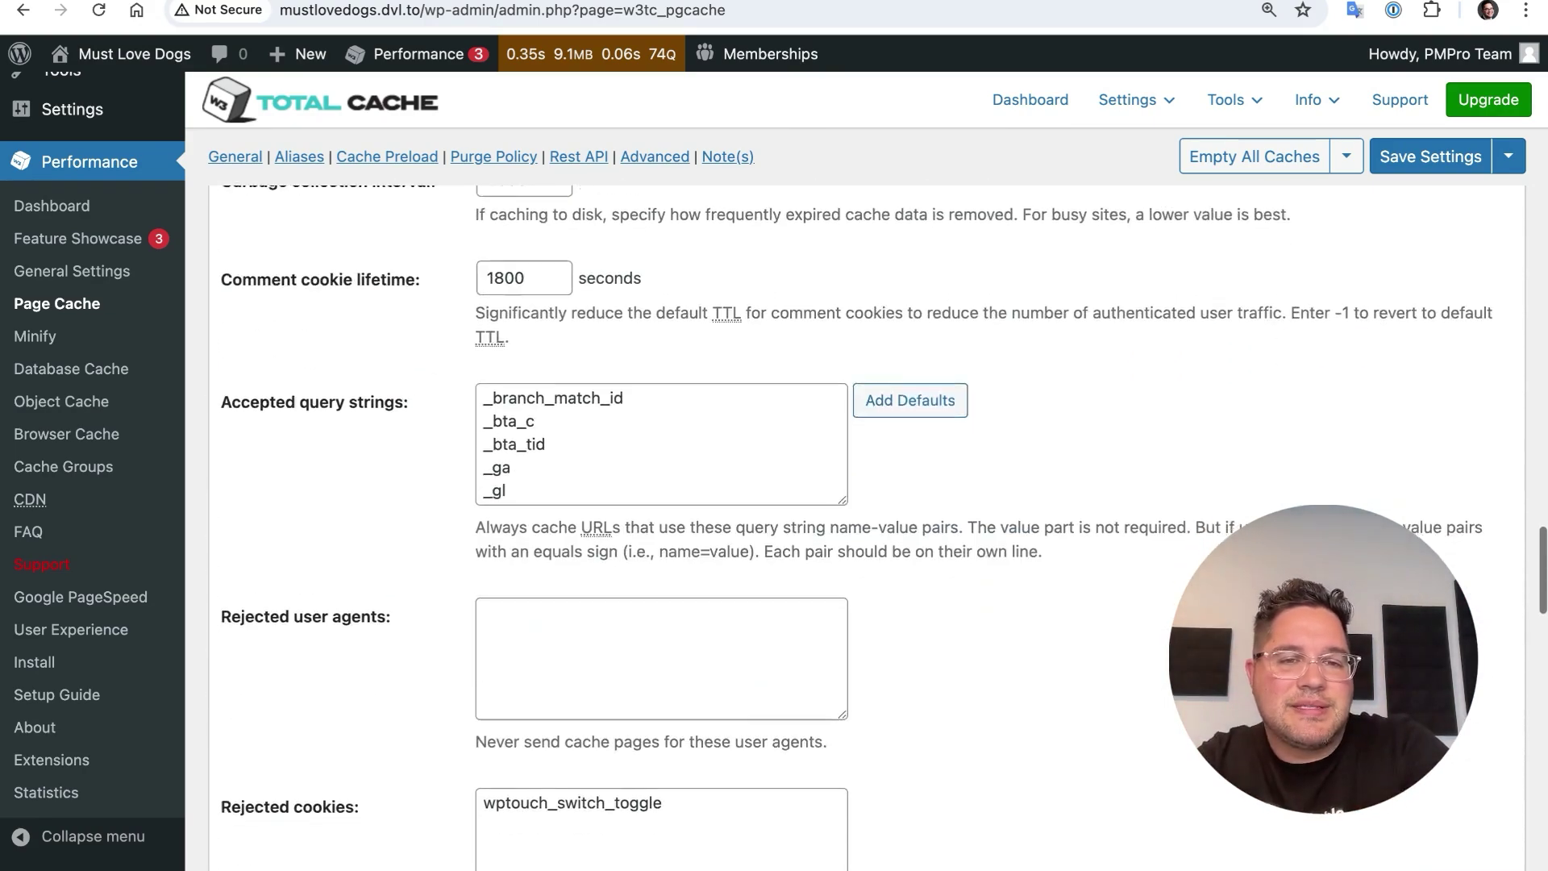
pyautogui.scroll(-7, 553, 587)
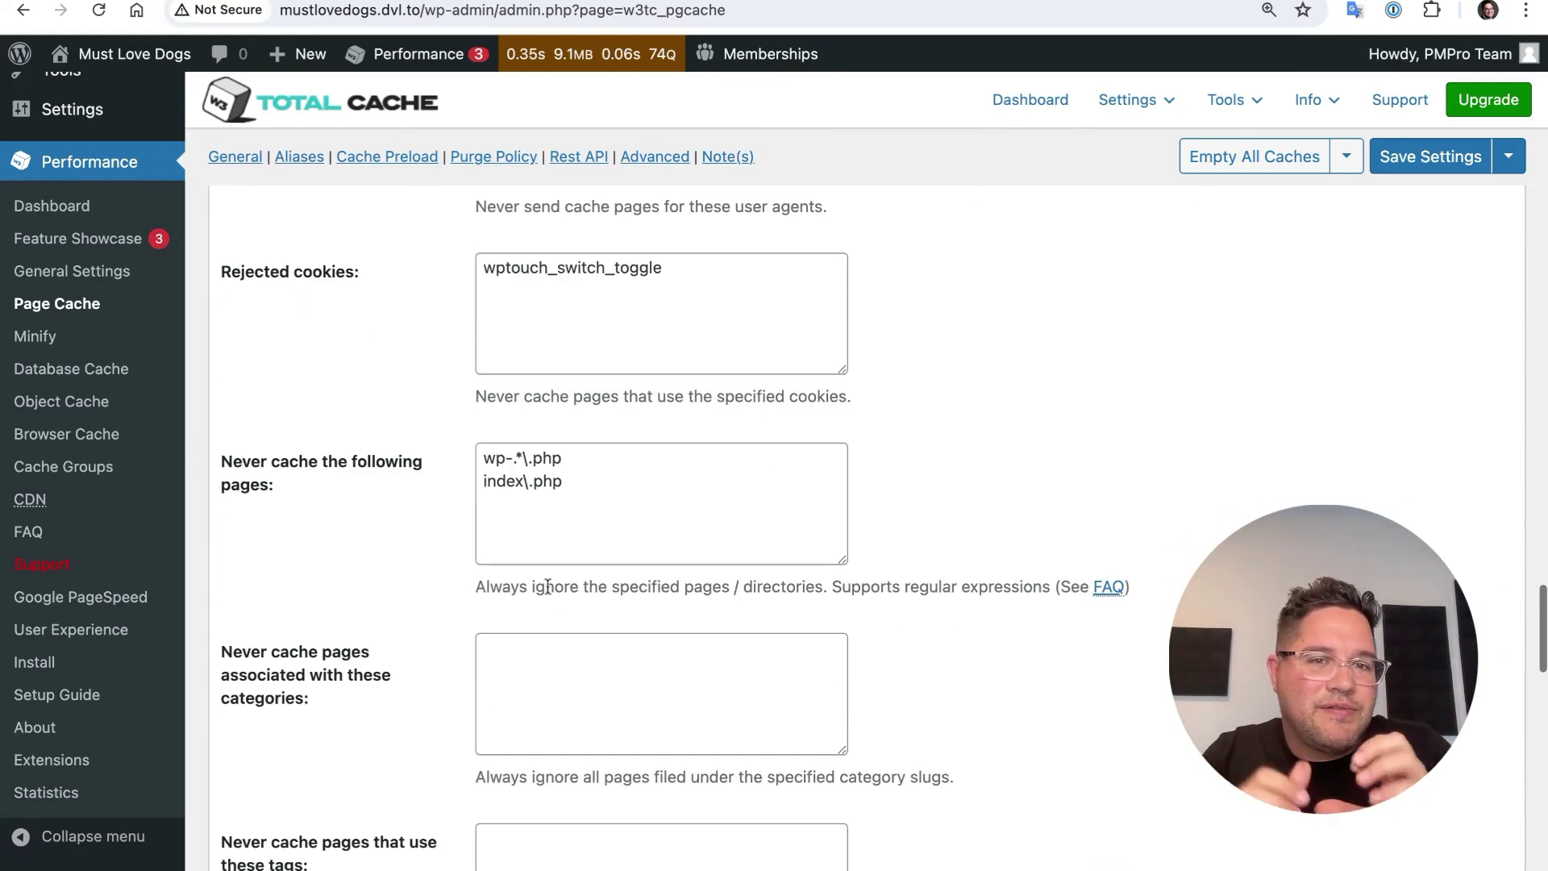
pyautogui.scroll(-1, 405, 516)
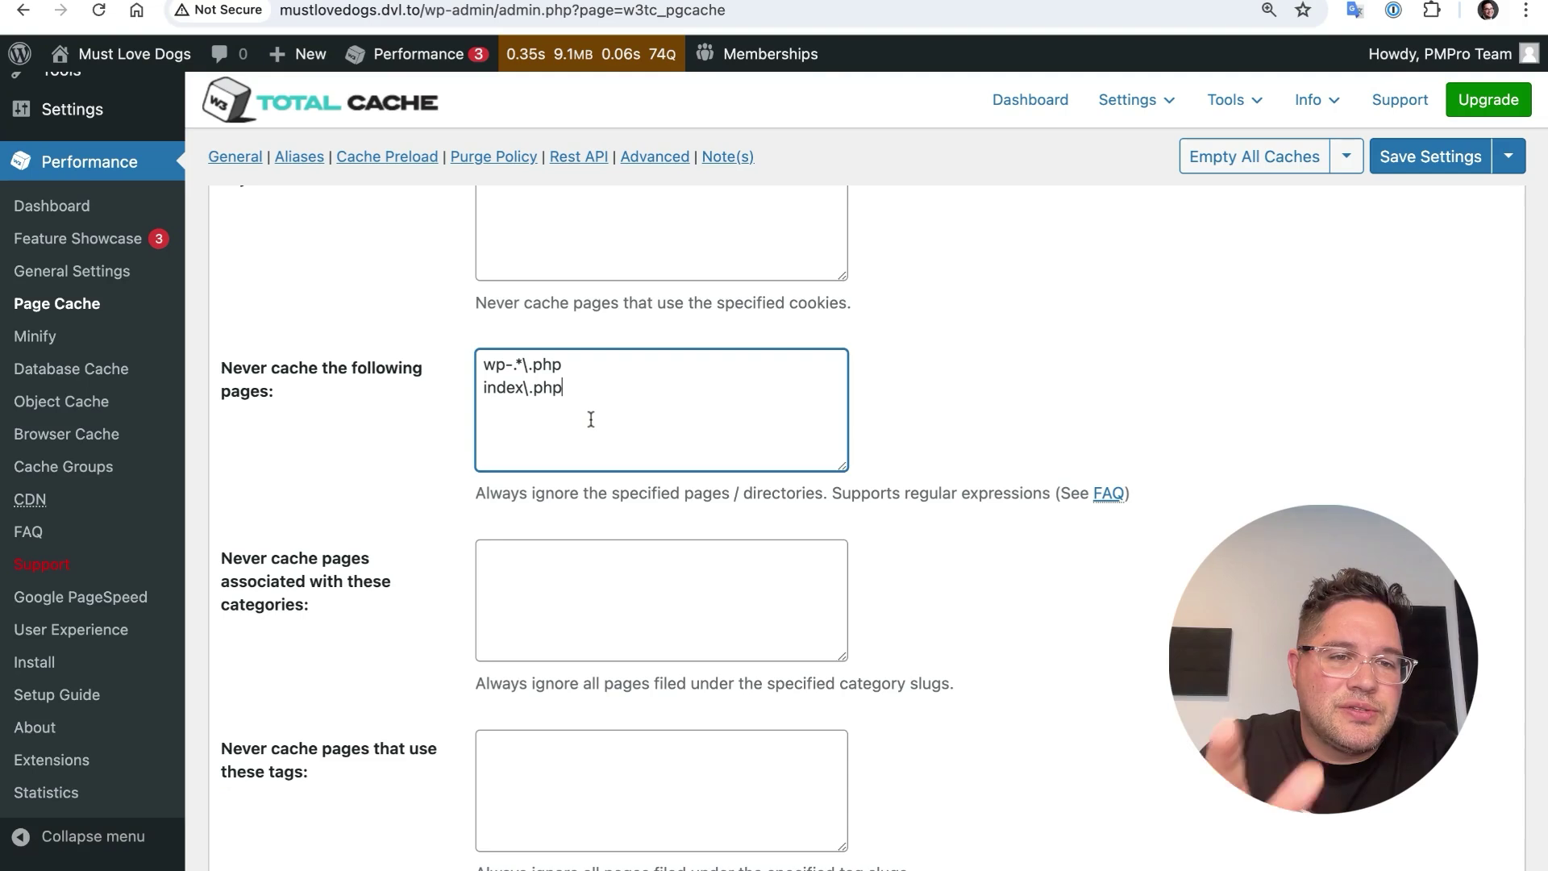
pyautogui.press('Return')
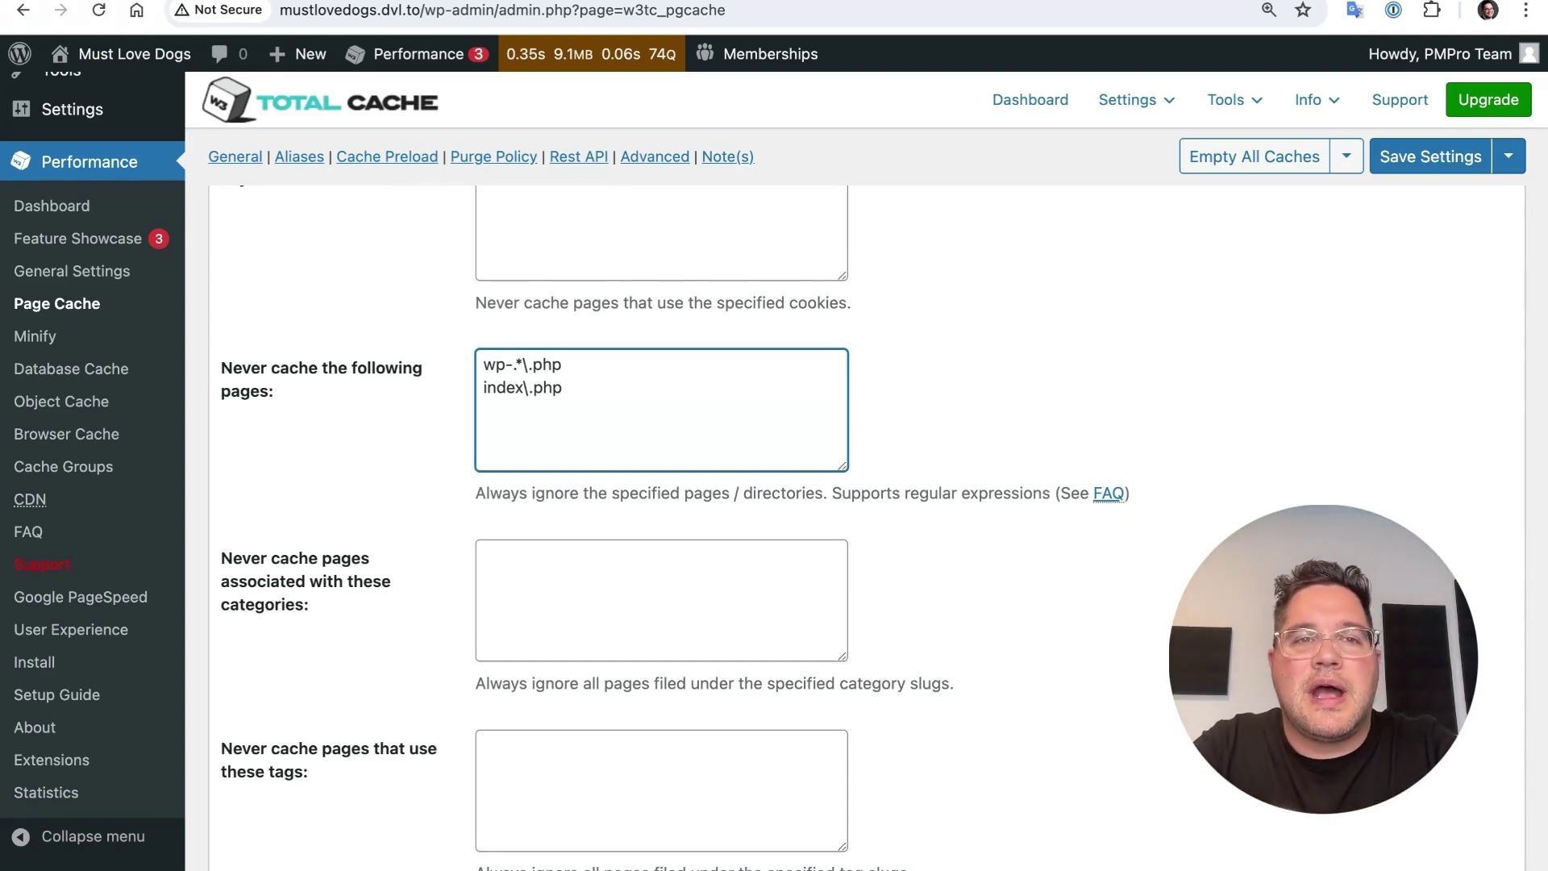
# Copy the four never-cache rules from the PMPro docs' General Advice for Caching section.
pyautogui.hotkey('ctrl', 'Tab')
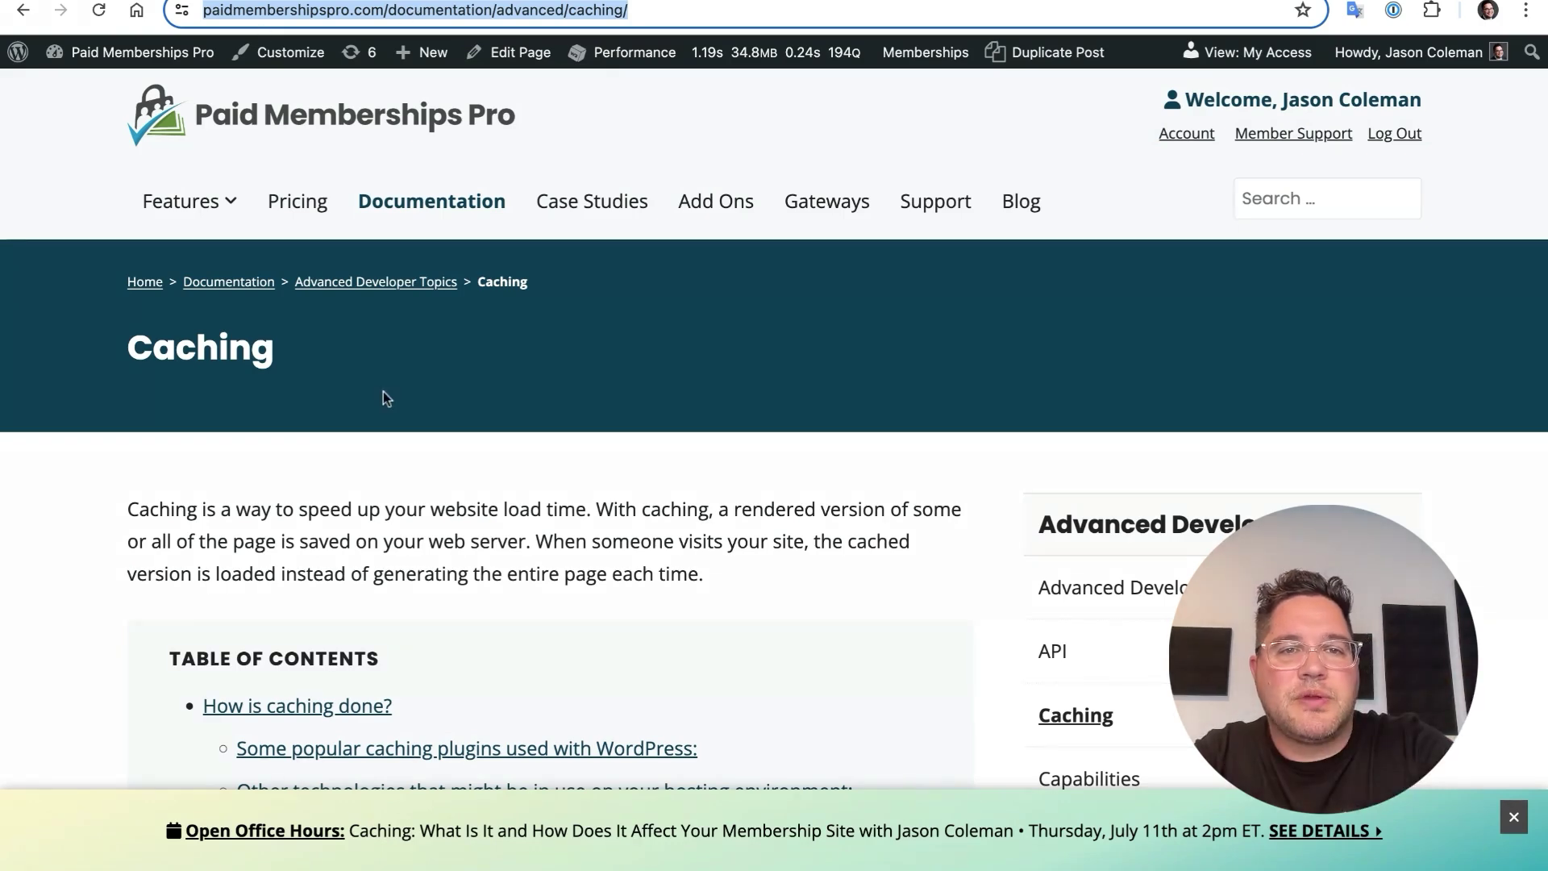
pyautogui.scroll(-8, 385, 398)
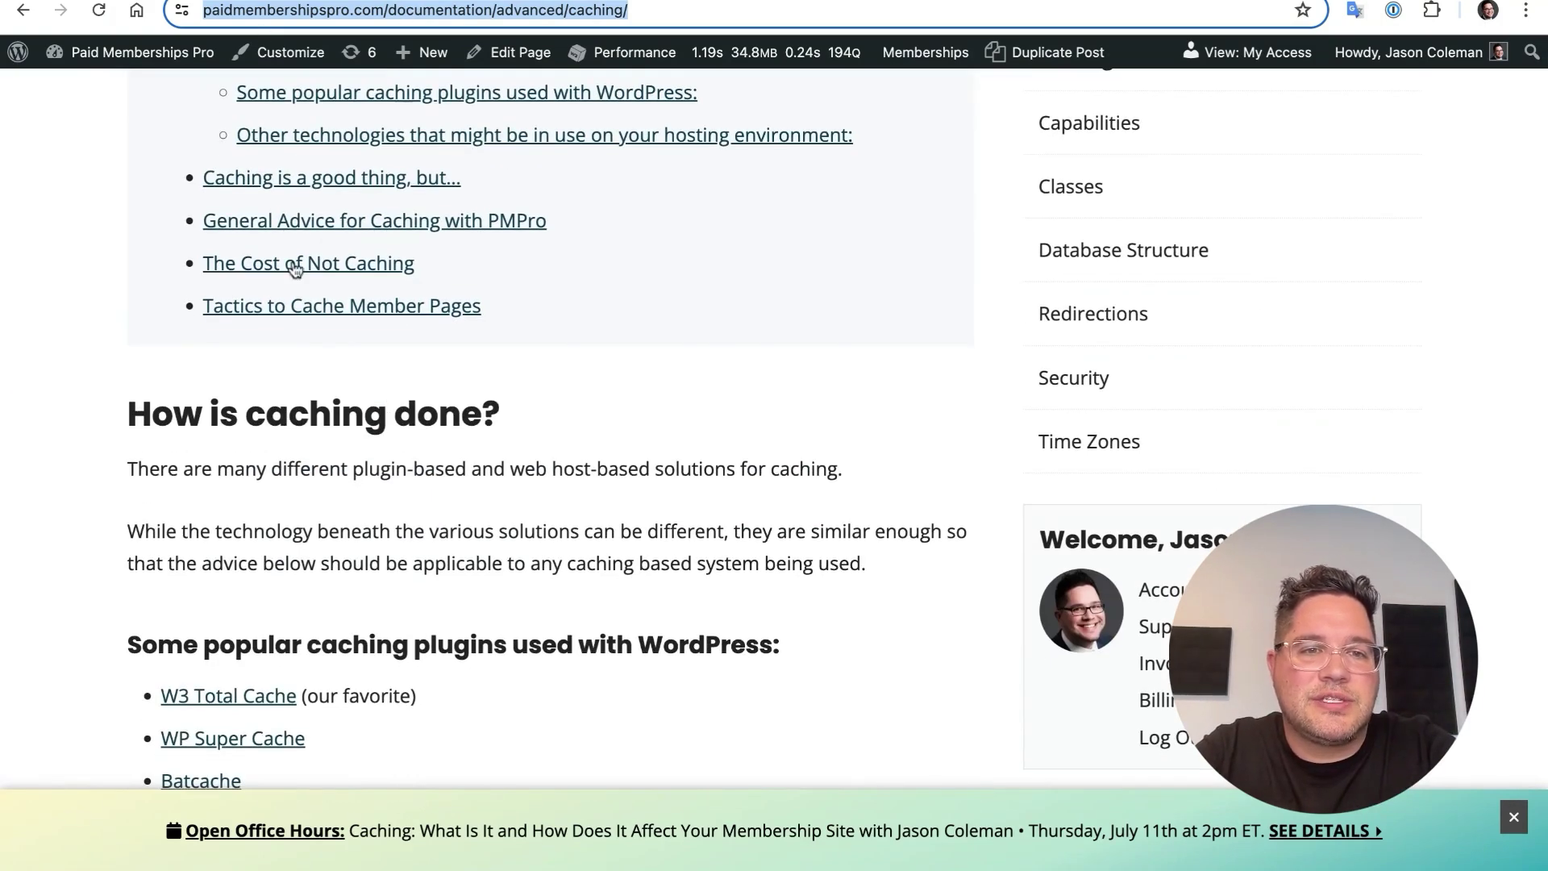
pyautogui.click(296, 225)
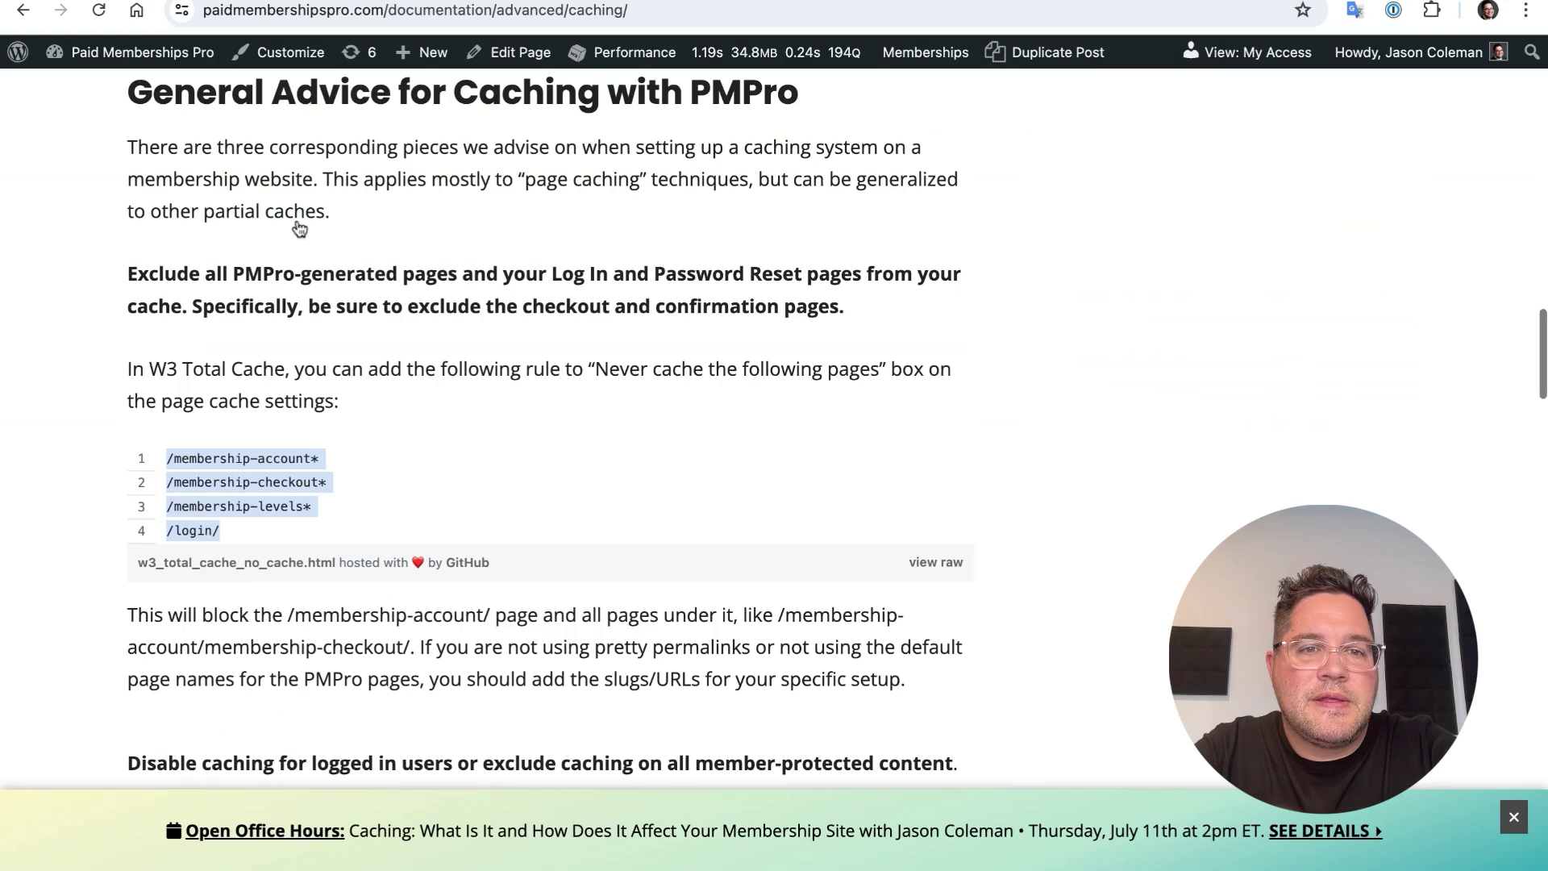
pyautogui.click(109, 421)
pyautogui.scroll(-1, 226, 453)
pyautogui.moveTo(167, 410); pyautogui.dragTo(225, 490)
pyautogui.hotkey('ctrl', 'c')
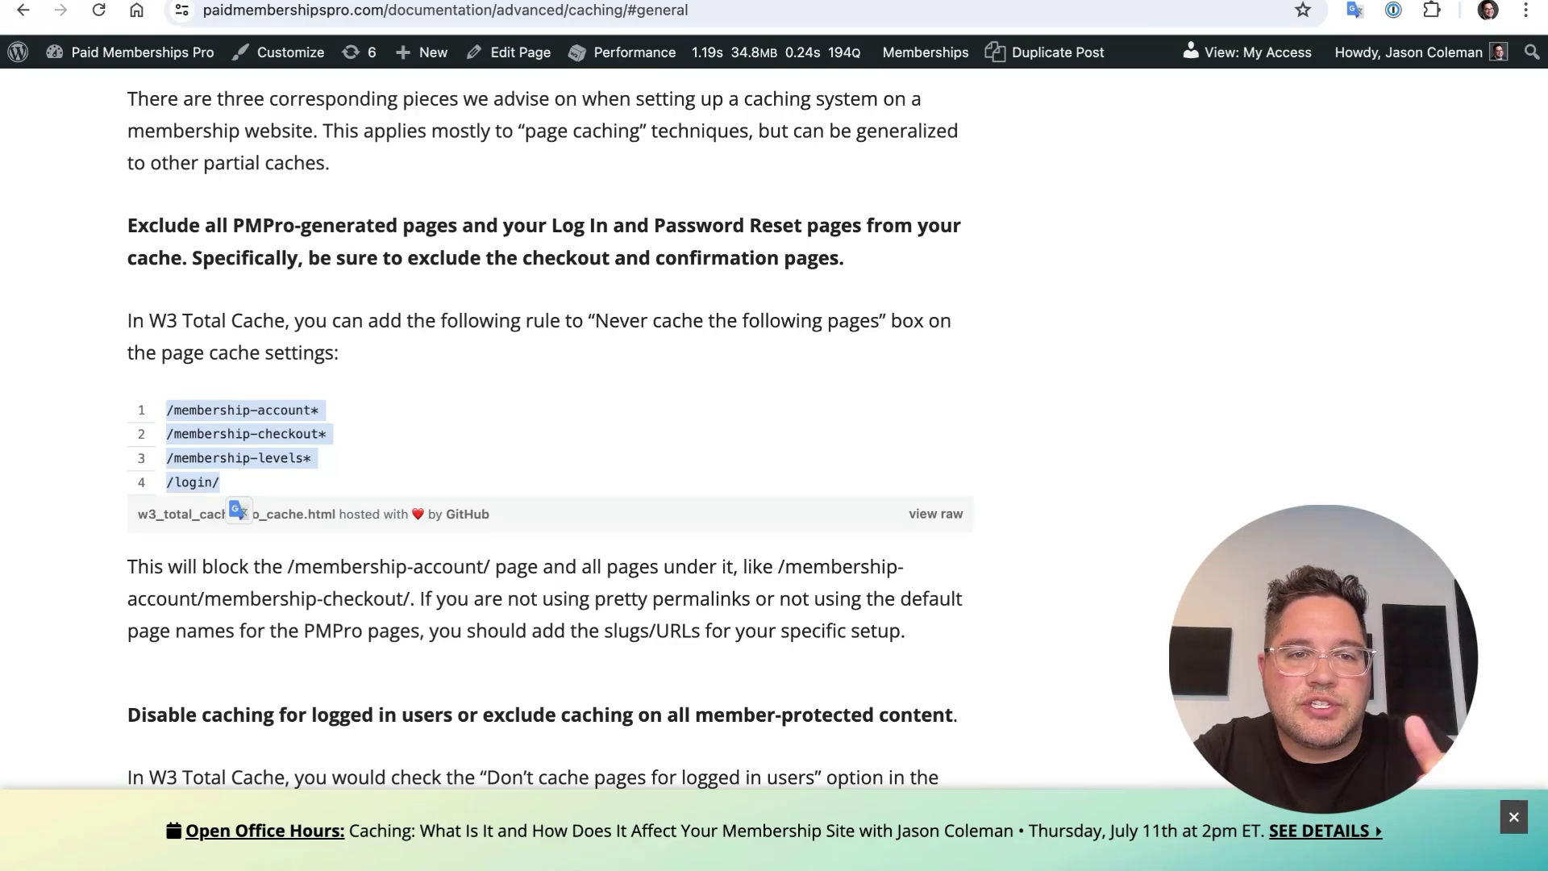
pyautogui.scroll(2, 551, 232)
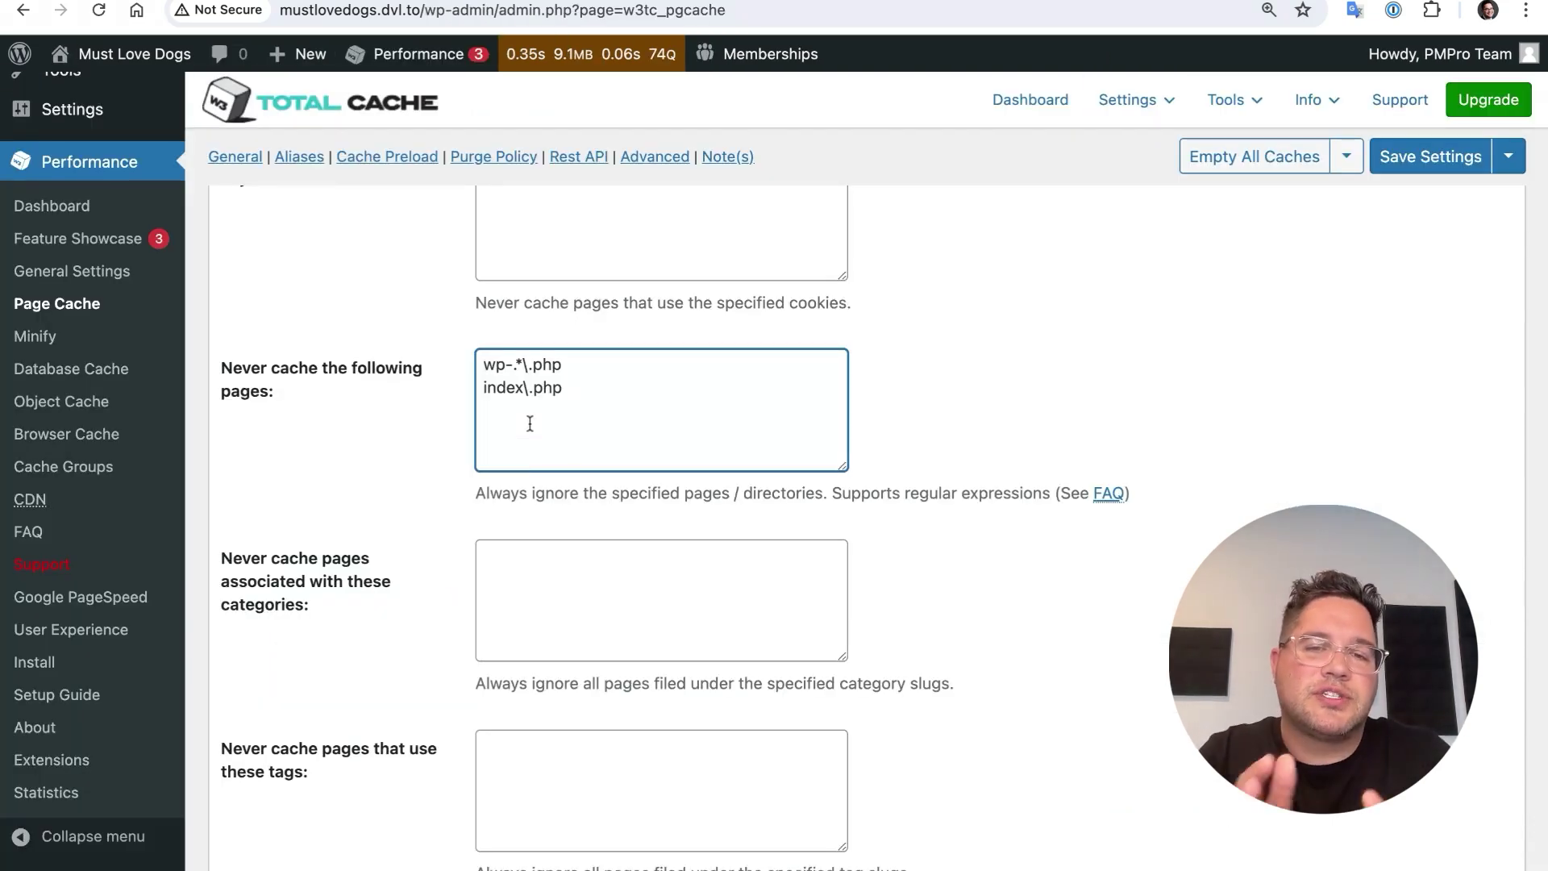
# Paste /membership-account*, /membership-checkout*, /membership-levels* and /login/ into the never-cache list.
pyautogui.hotkey('ctrl', 'v')
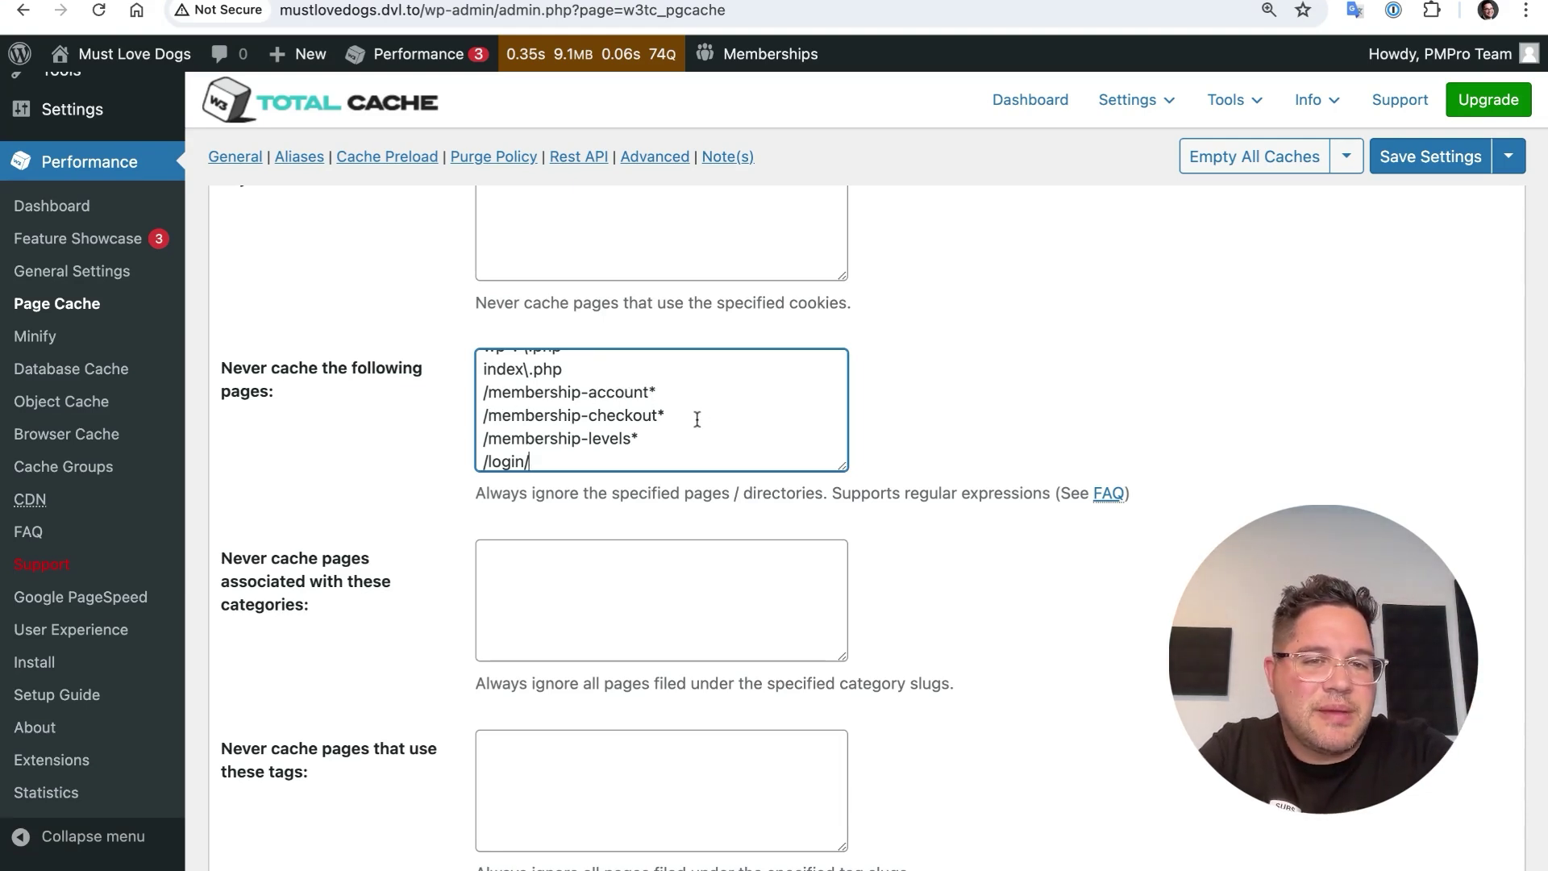
pyautogui.doubleClick(632, 440)
pyautogui.moveTo(632, 440); pyautogui.dragTo(631, 415)
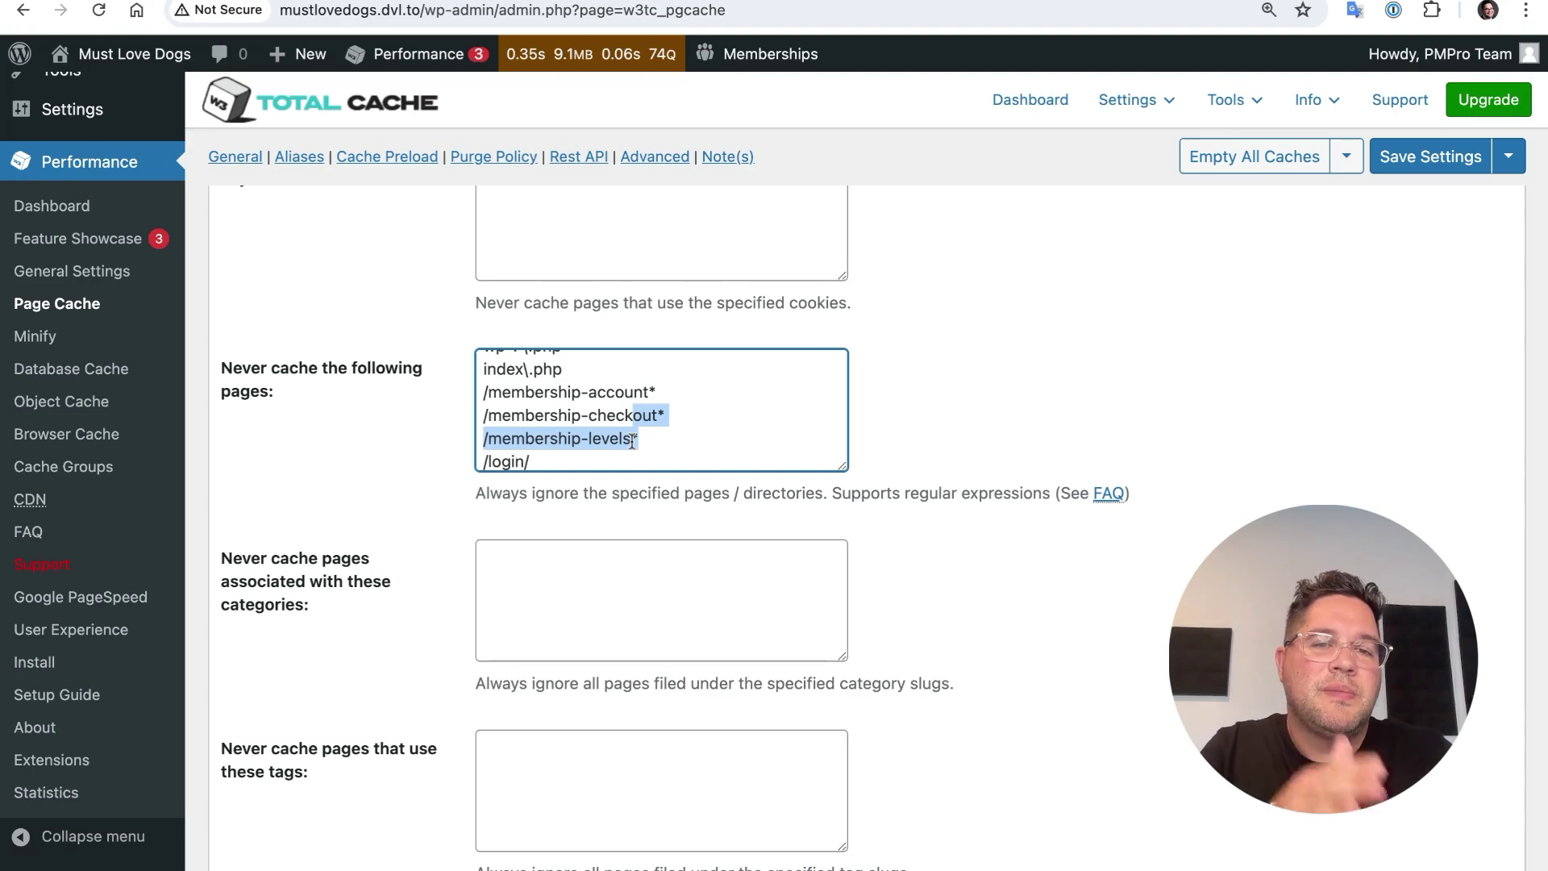
pyautogui.click(511, 445)
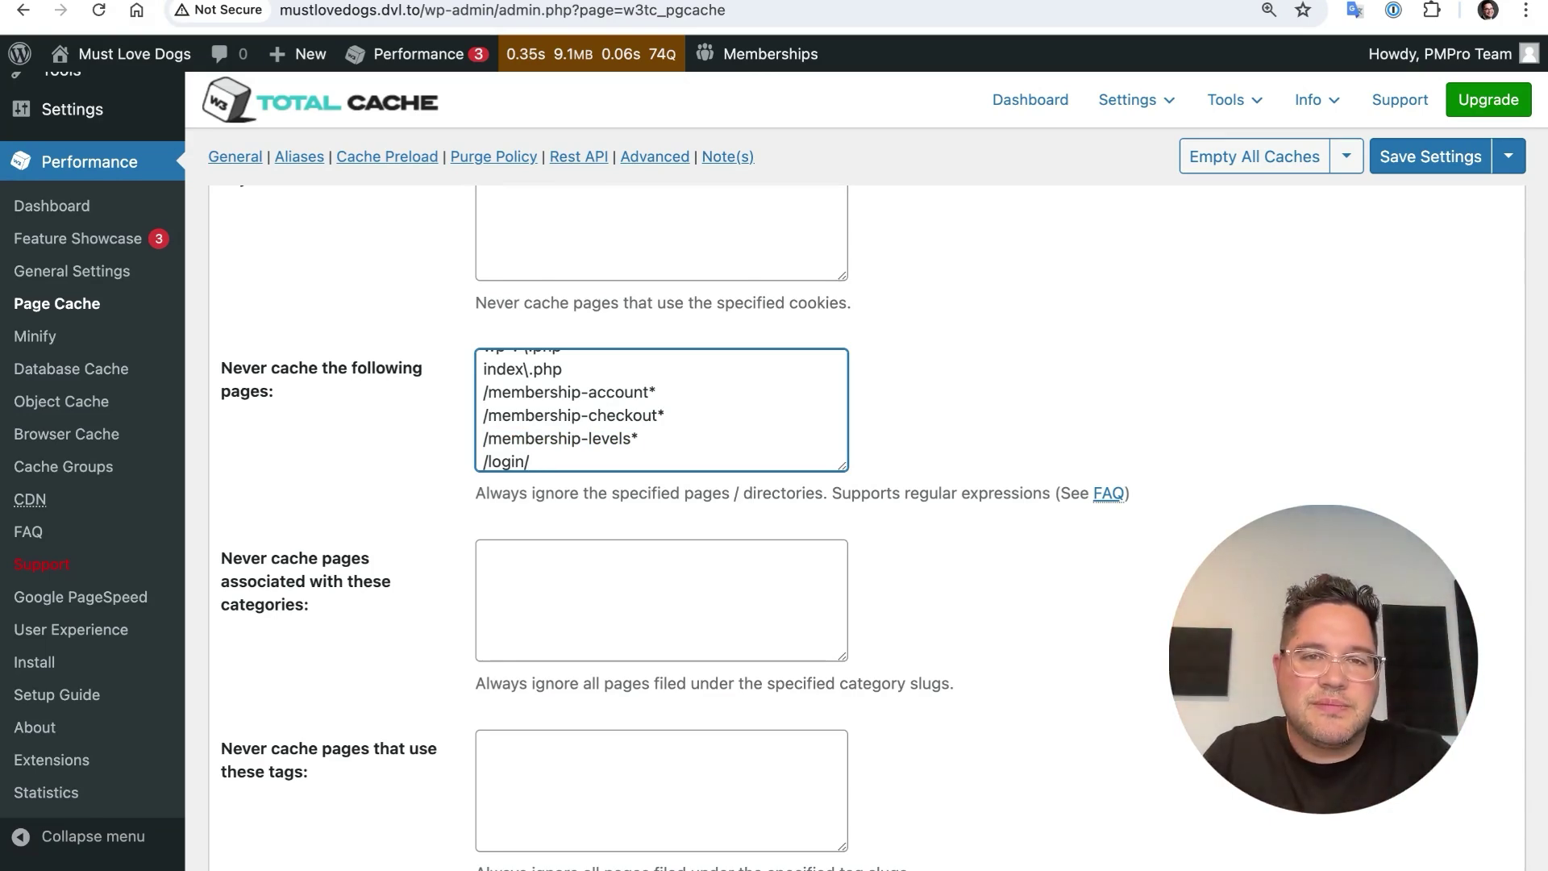
pyautogui.click(695, 394)
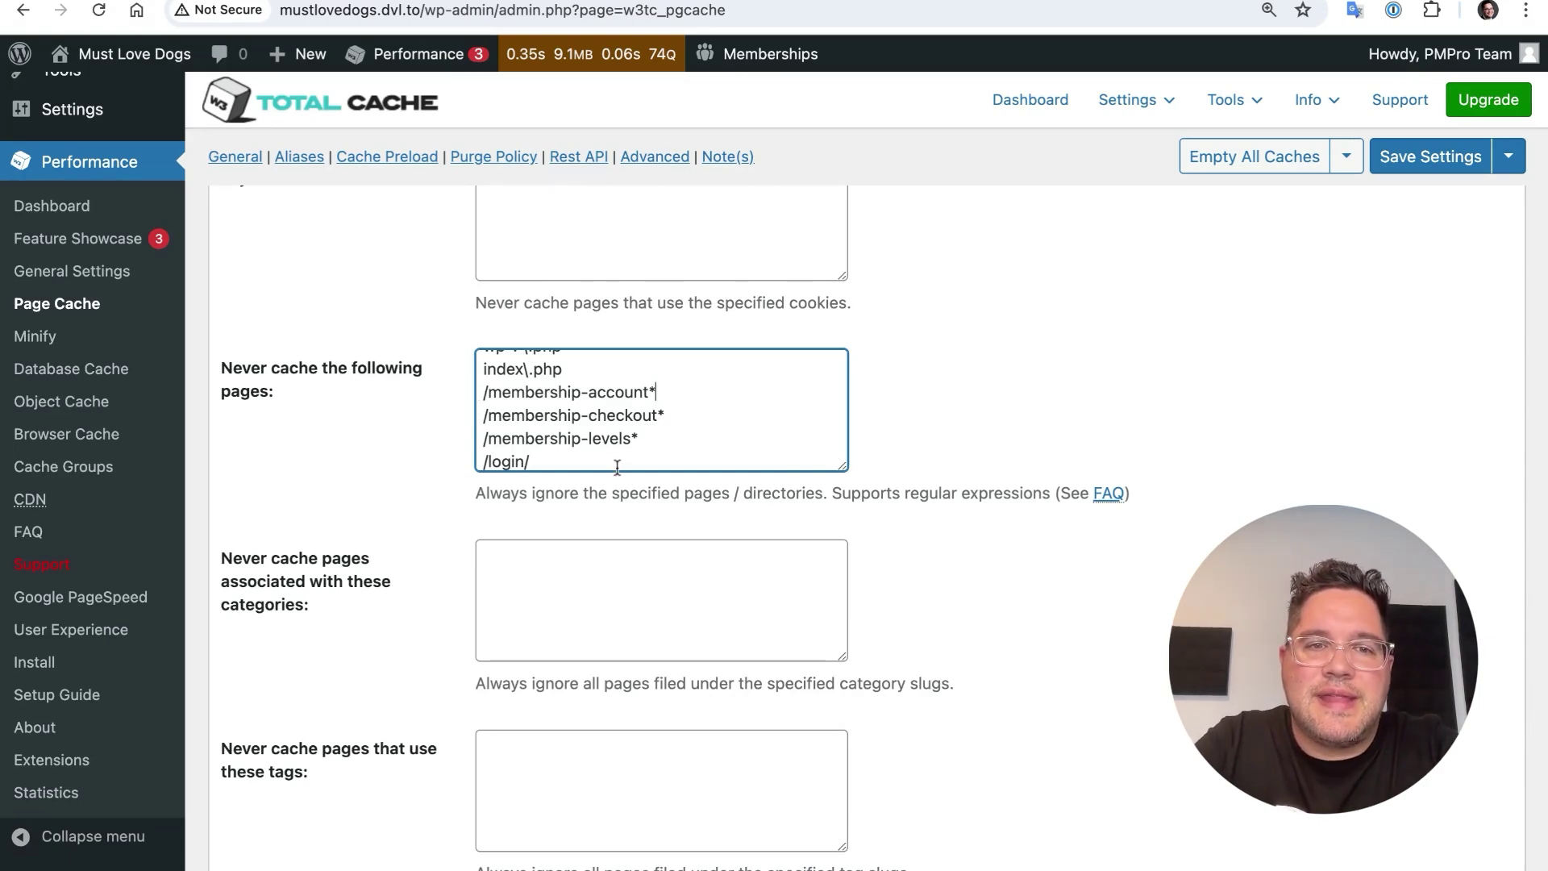
pyautogui.click(577, 465)
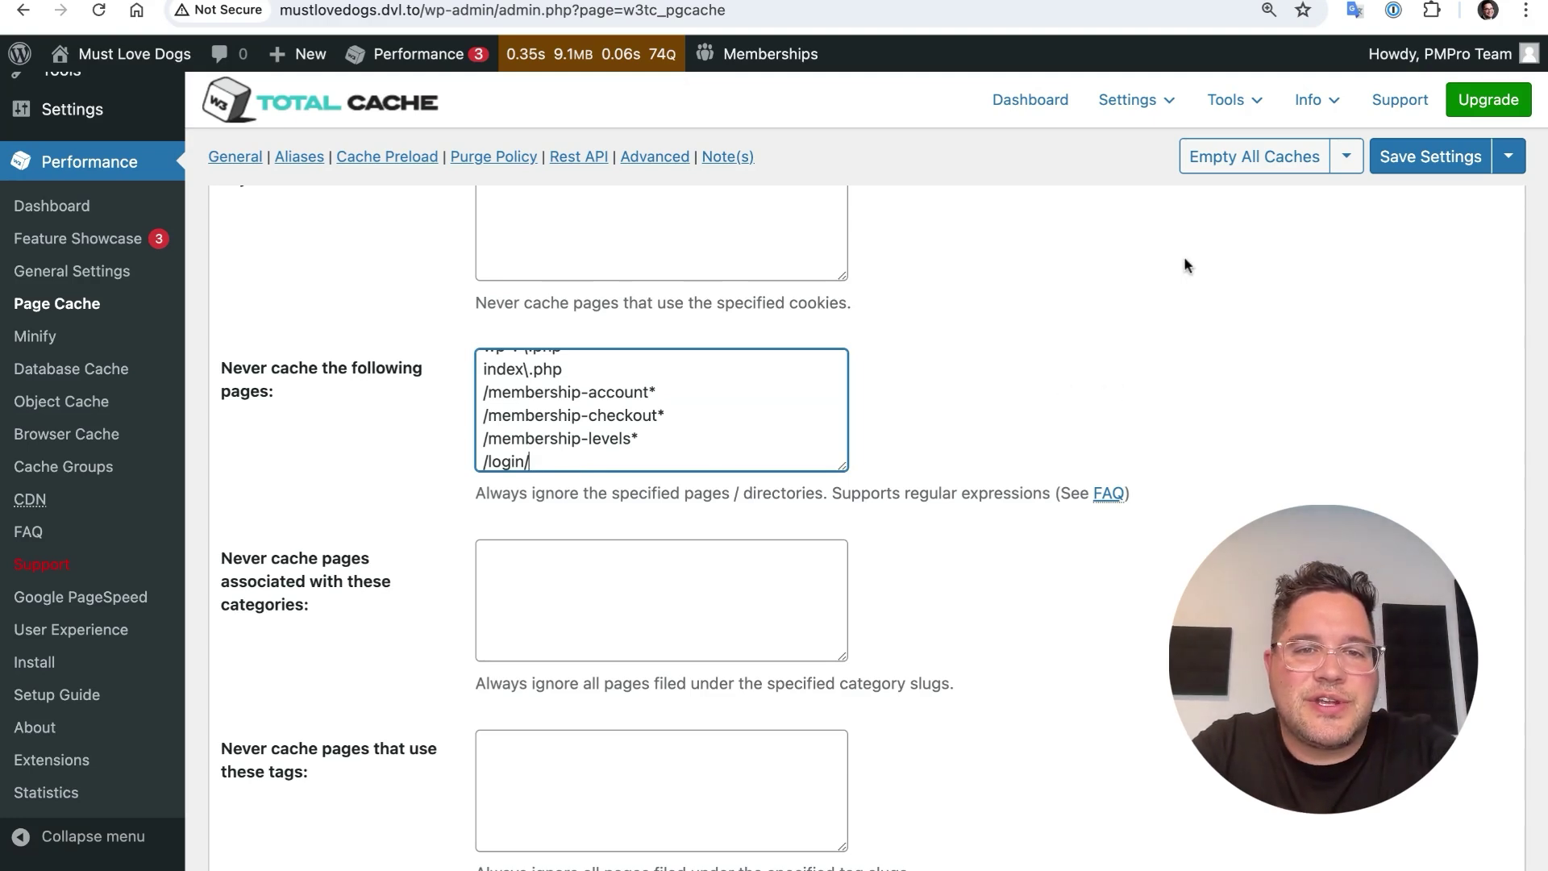
# Save the Page Cache settings with the new never-cache rules.
pyautogui.click(1451, 160)
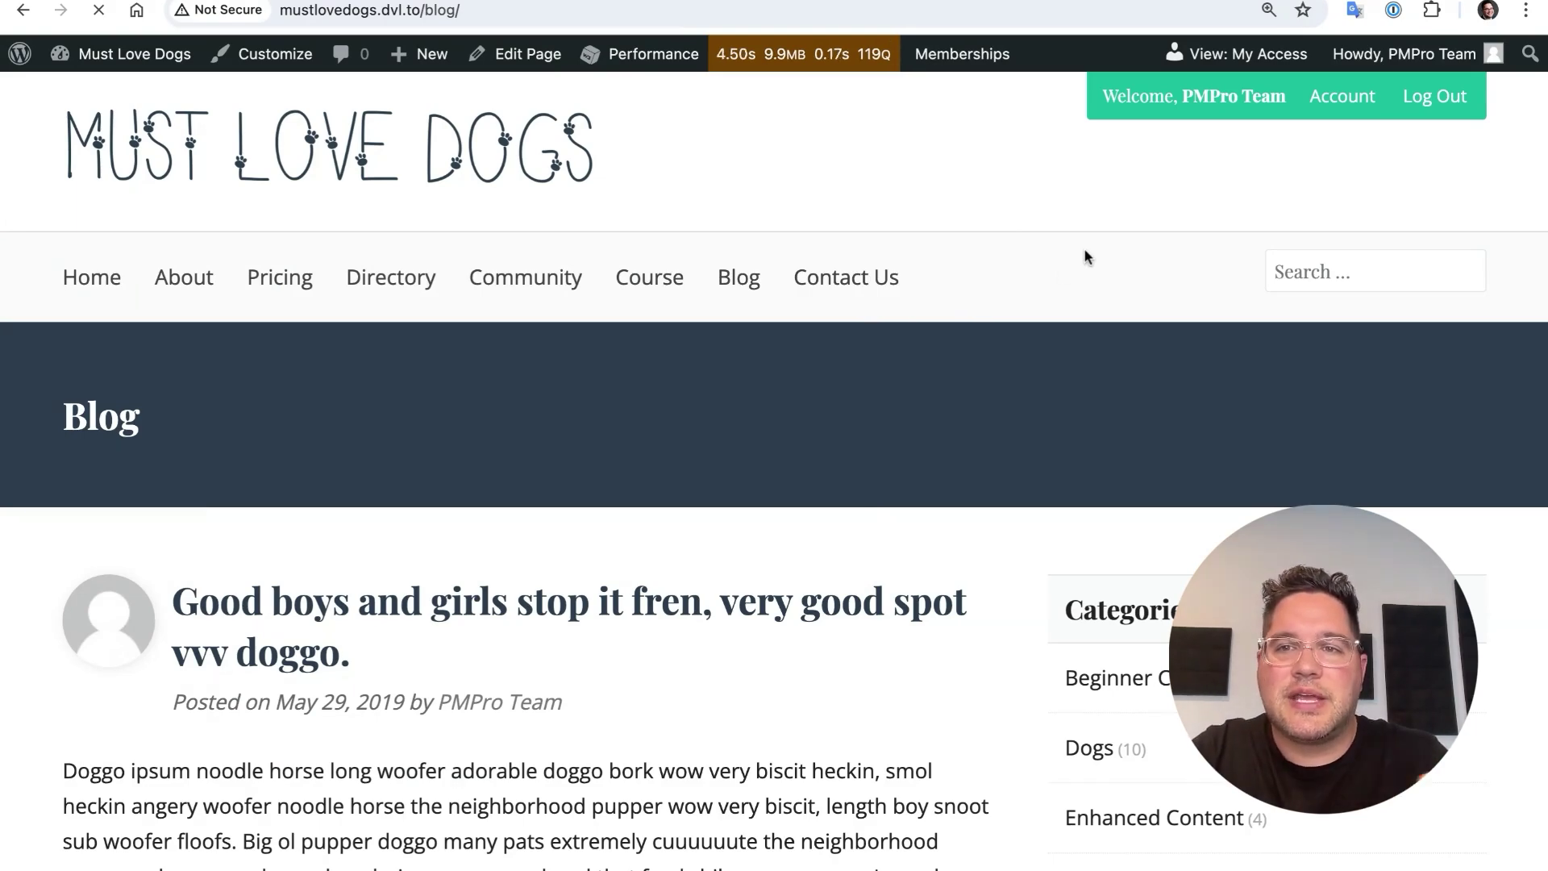
# Log out of WordPress and open browser DevTools on the Must Love Dogs Blog page.
pyautogui.click(1448, 95)
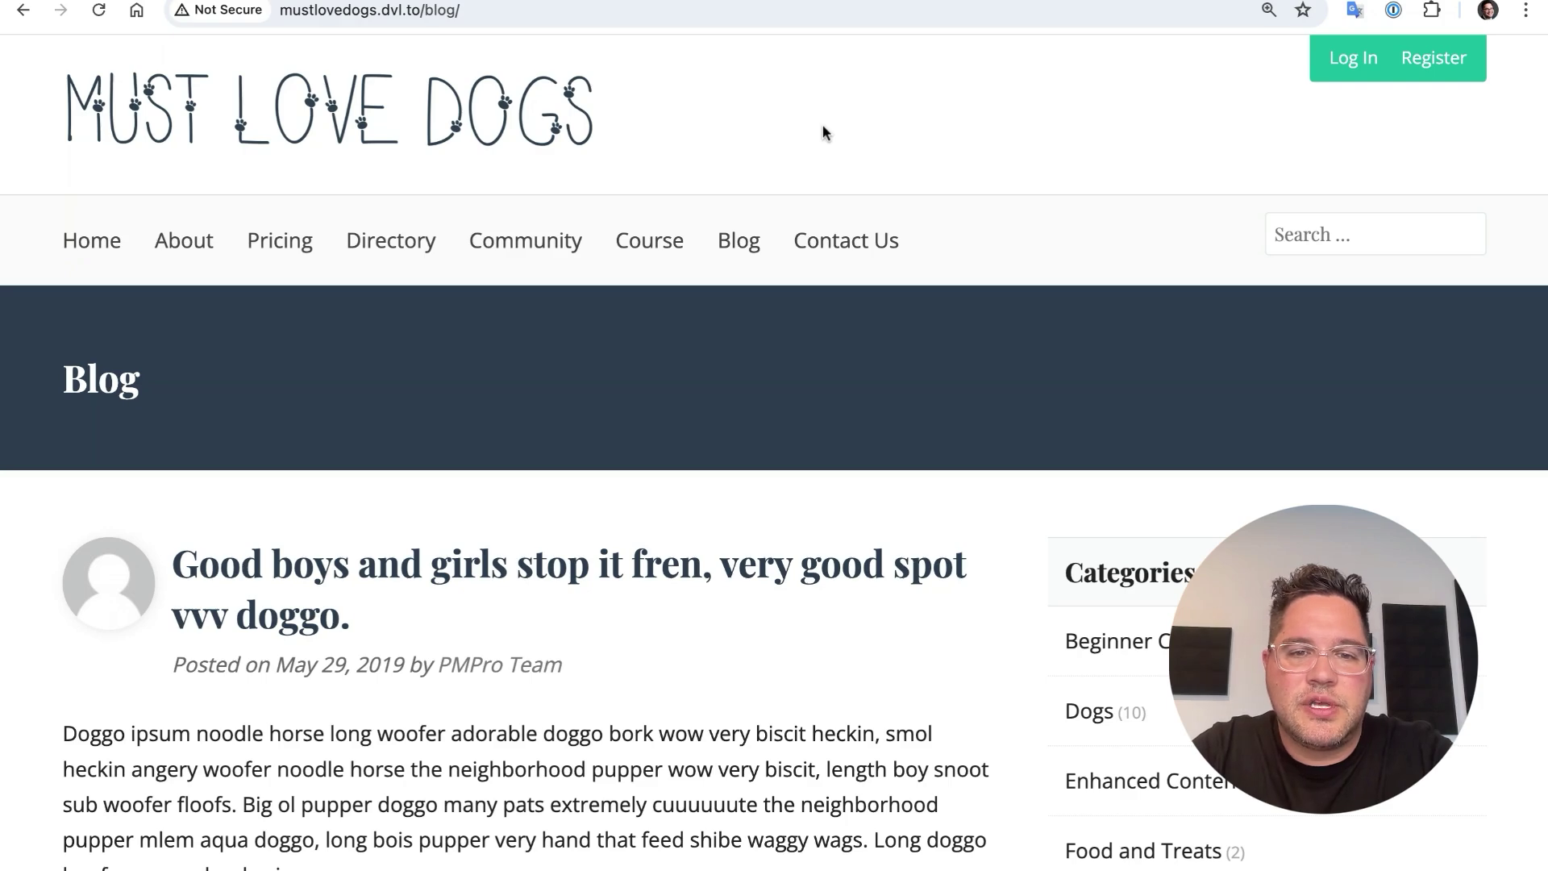
pyautogui.press('alt+super+i')
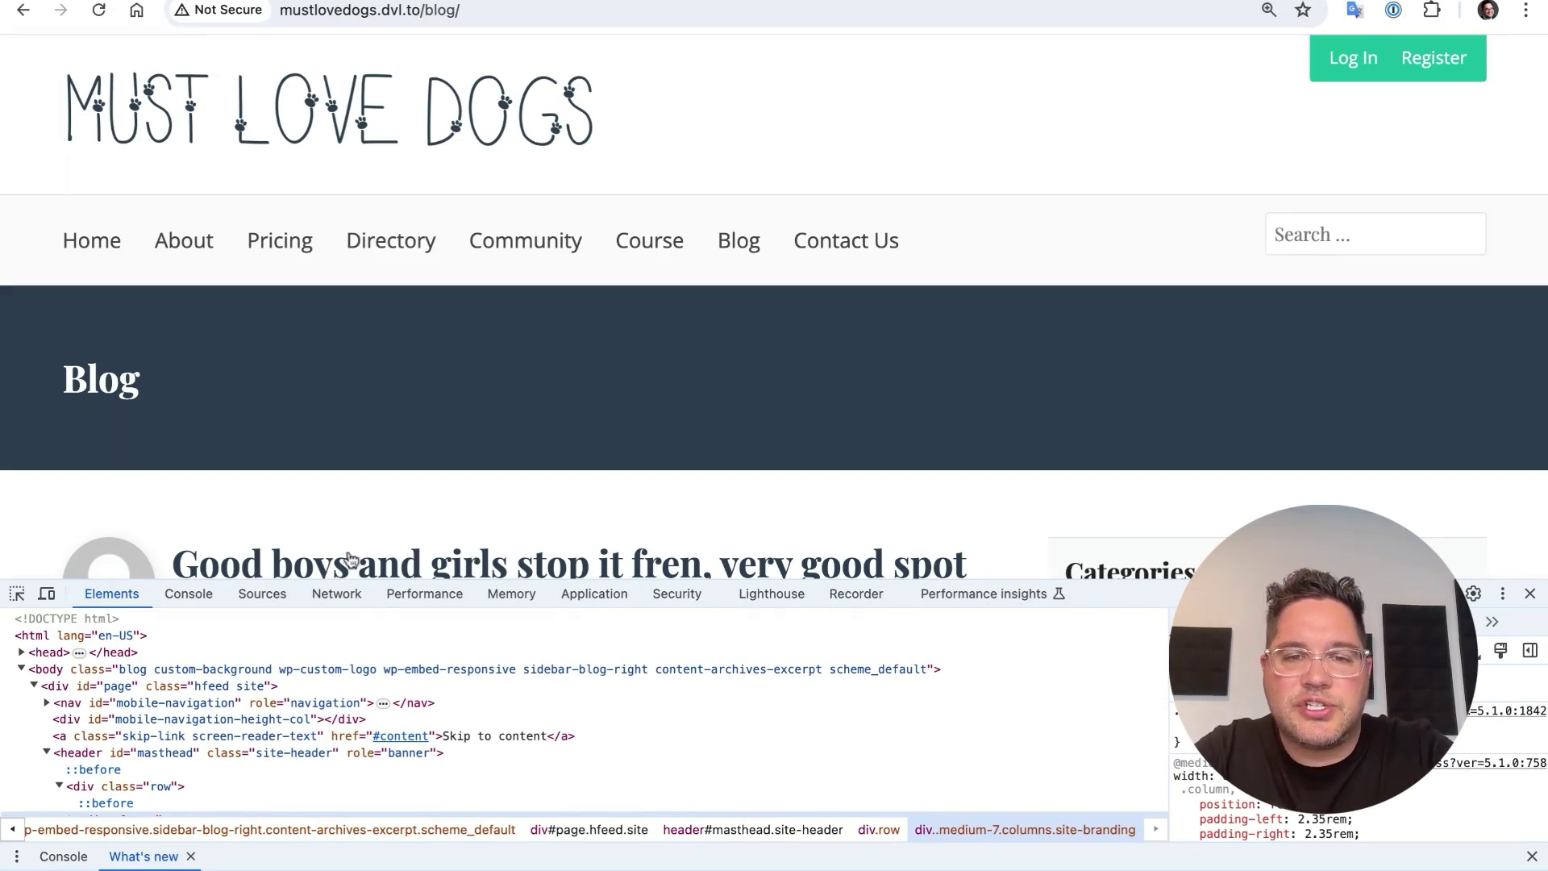
# Record a Blog page reload in the Network panel: 39 requests, 88.8 kB, 442 ms.
pyautogui.click(339, 594)
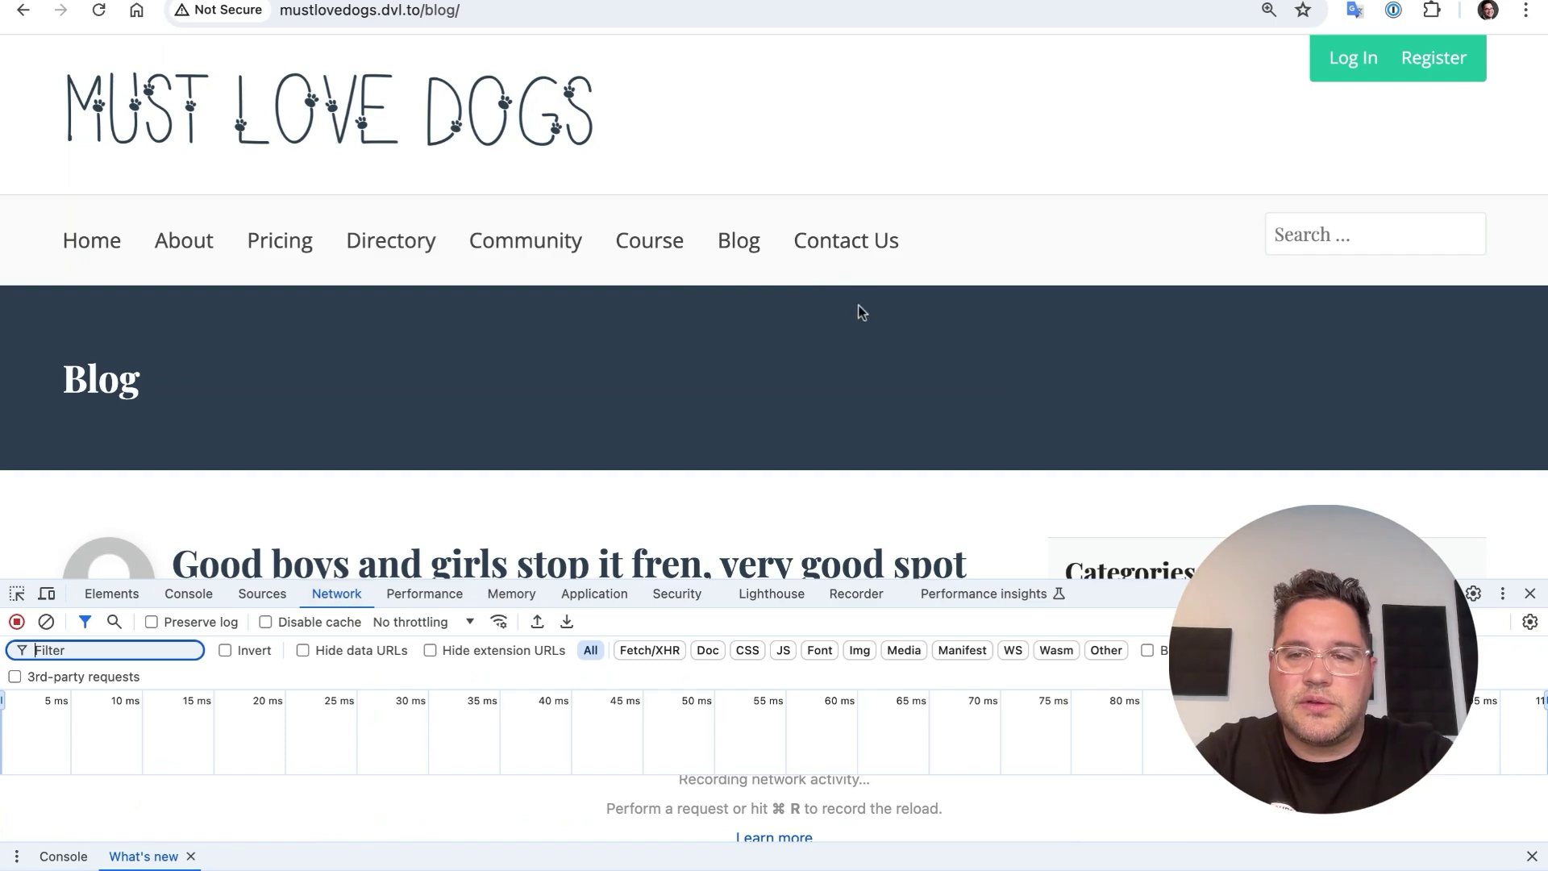
pyautogui.press('super+r')
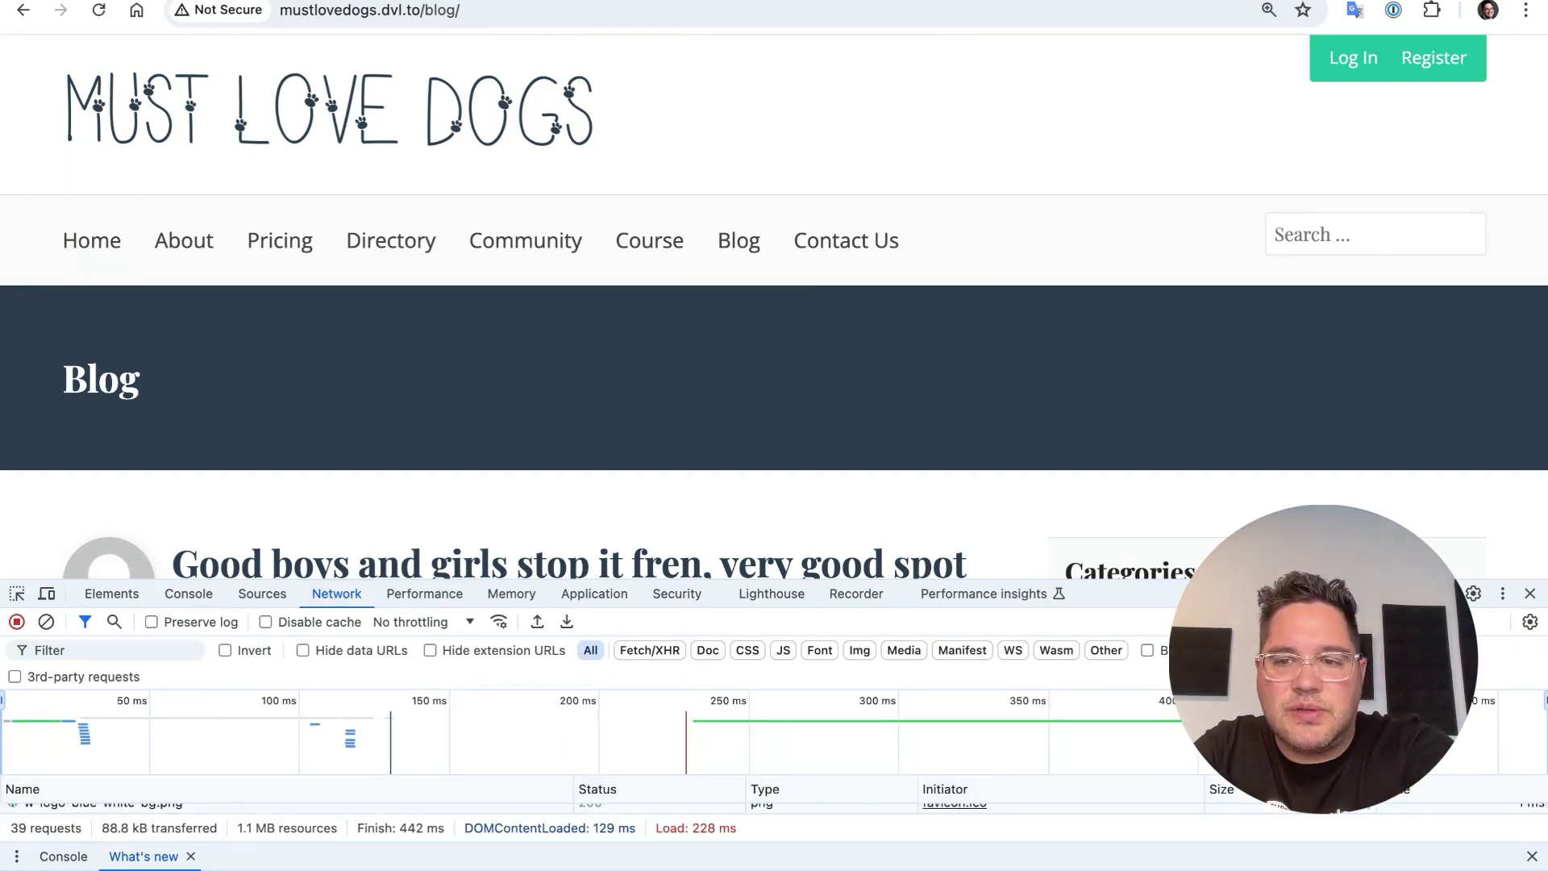
pyautogui.scroll(10, 1475, 694)
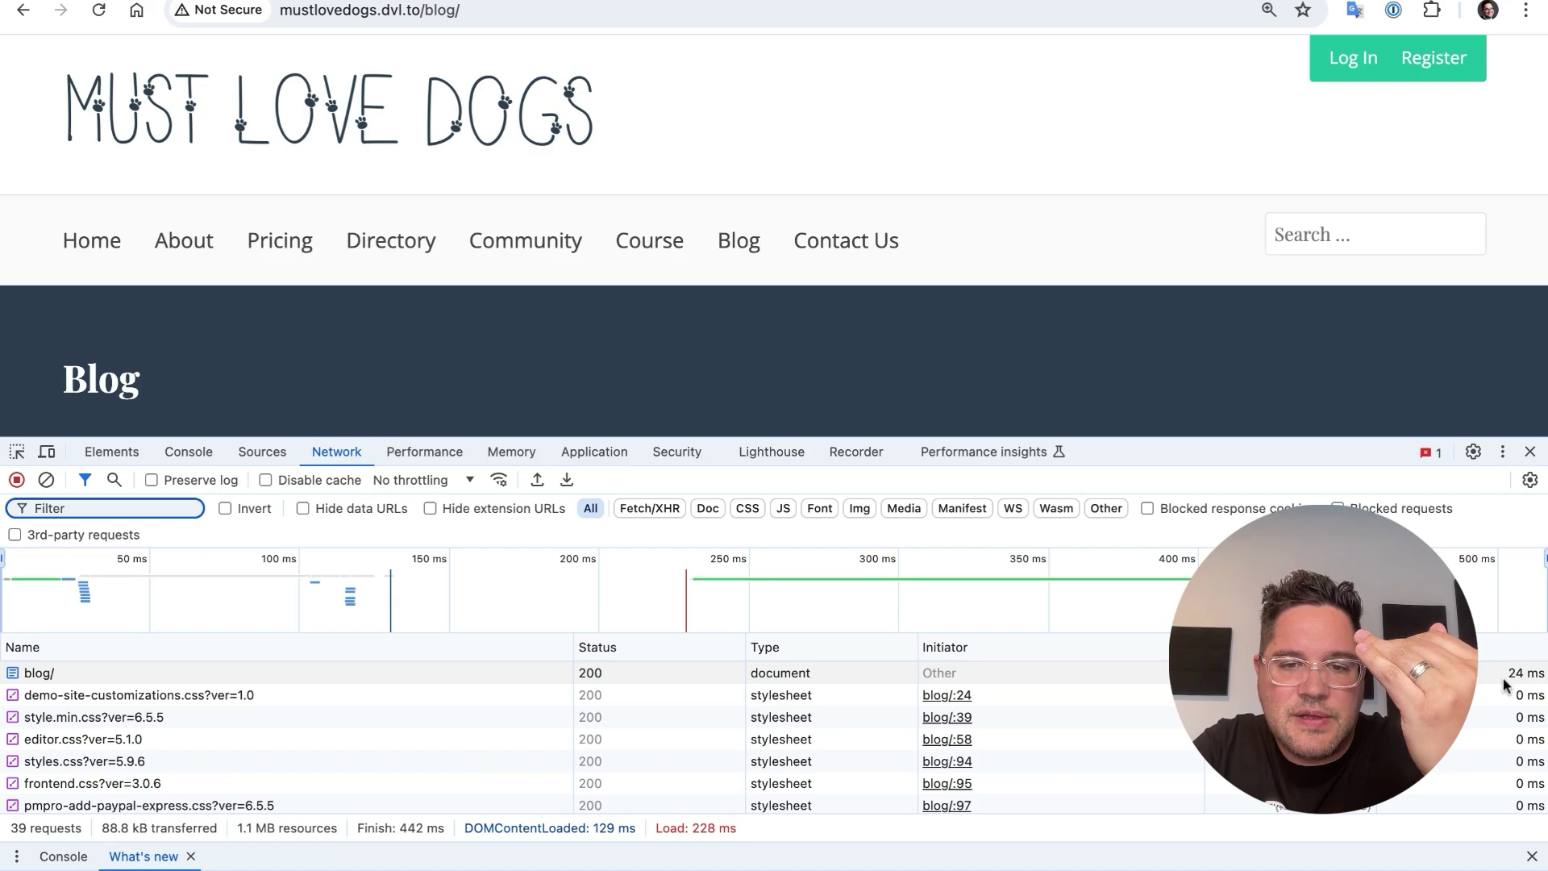
pyautogui.scroll(-10, 1516, 682)
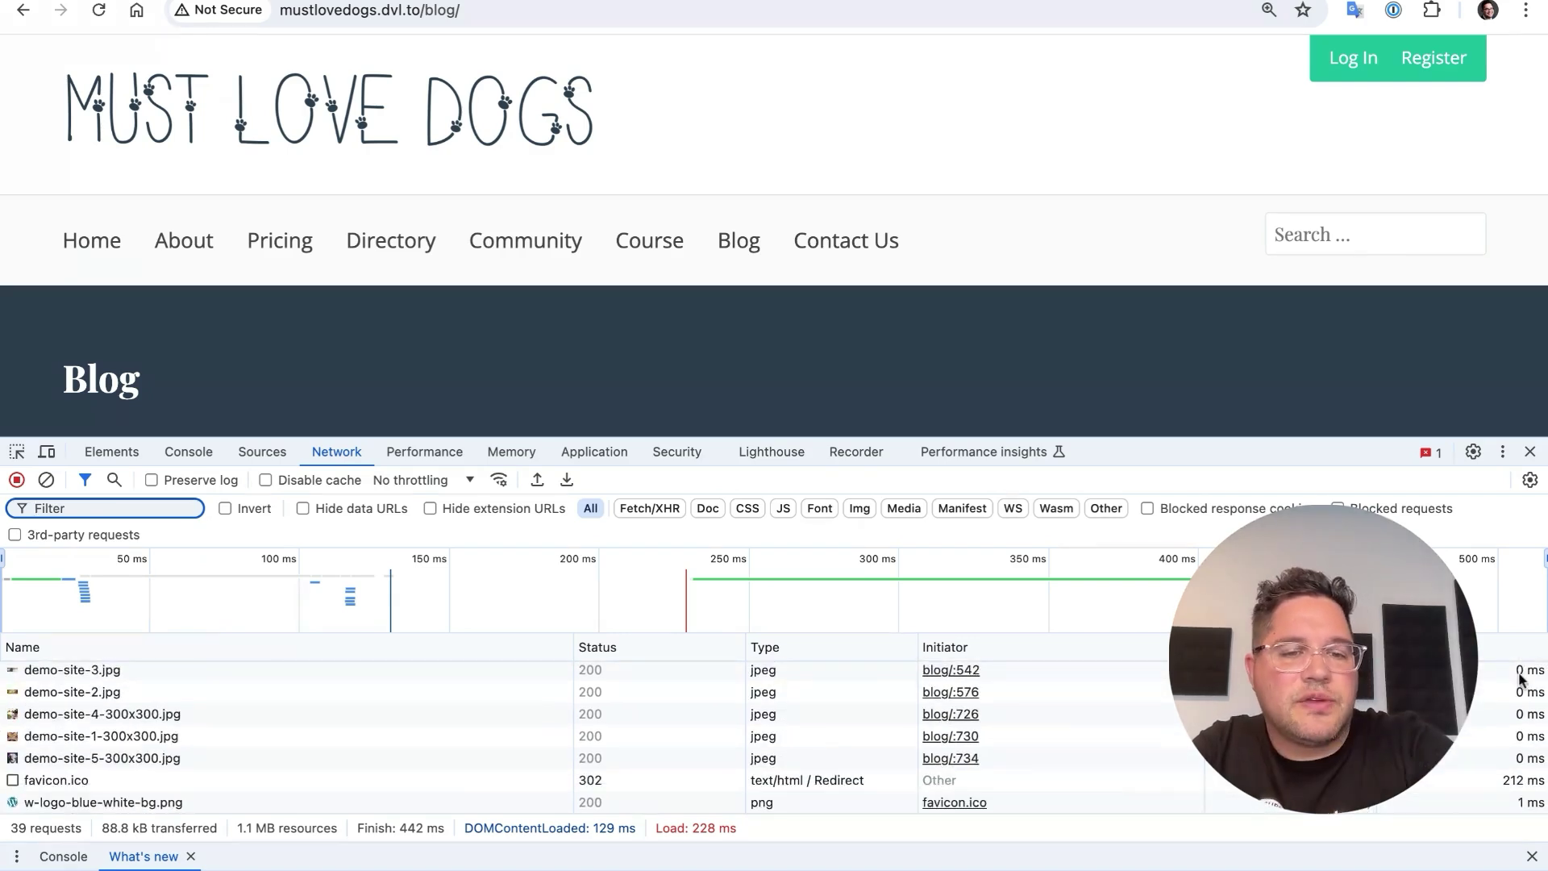